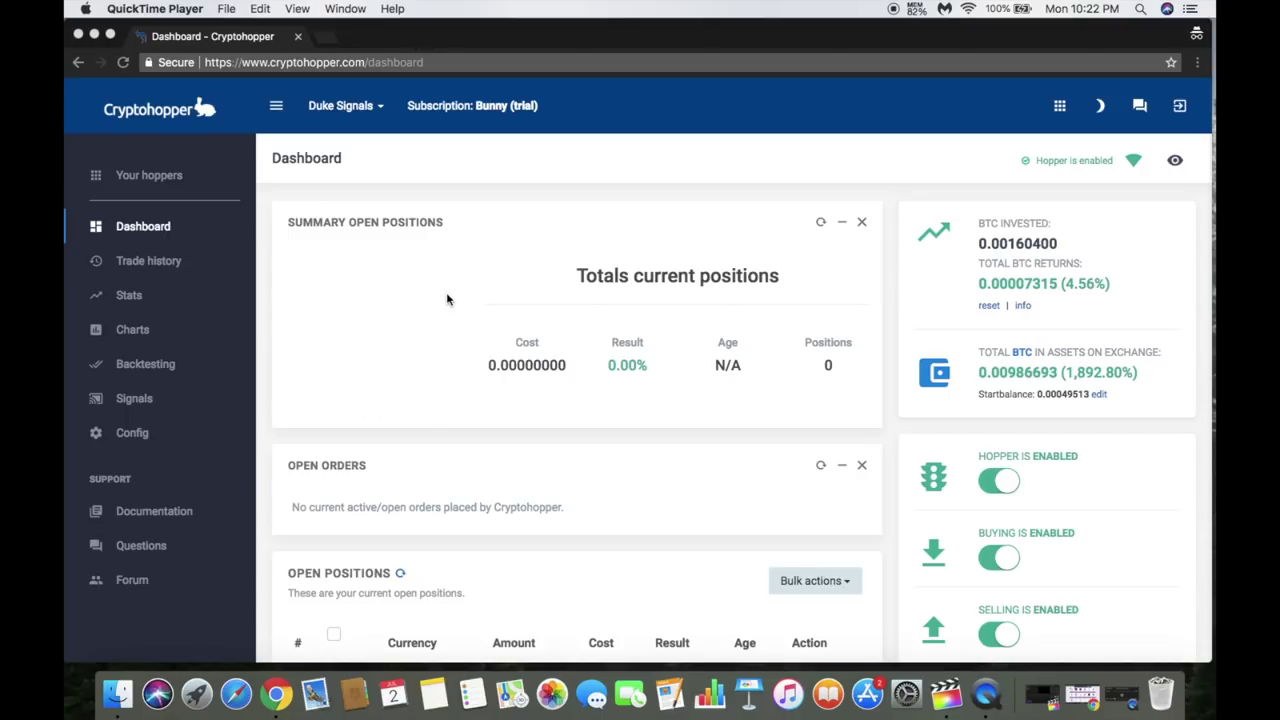
# Open the subscription plans and compare the coin limits, triggers, buying intervals and monthly prices of the Bunny, Hare and Kangaroo plans
pyautogui.scroll(2, 446, 292)
pyautogui.click(425, 109)
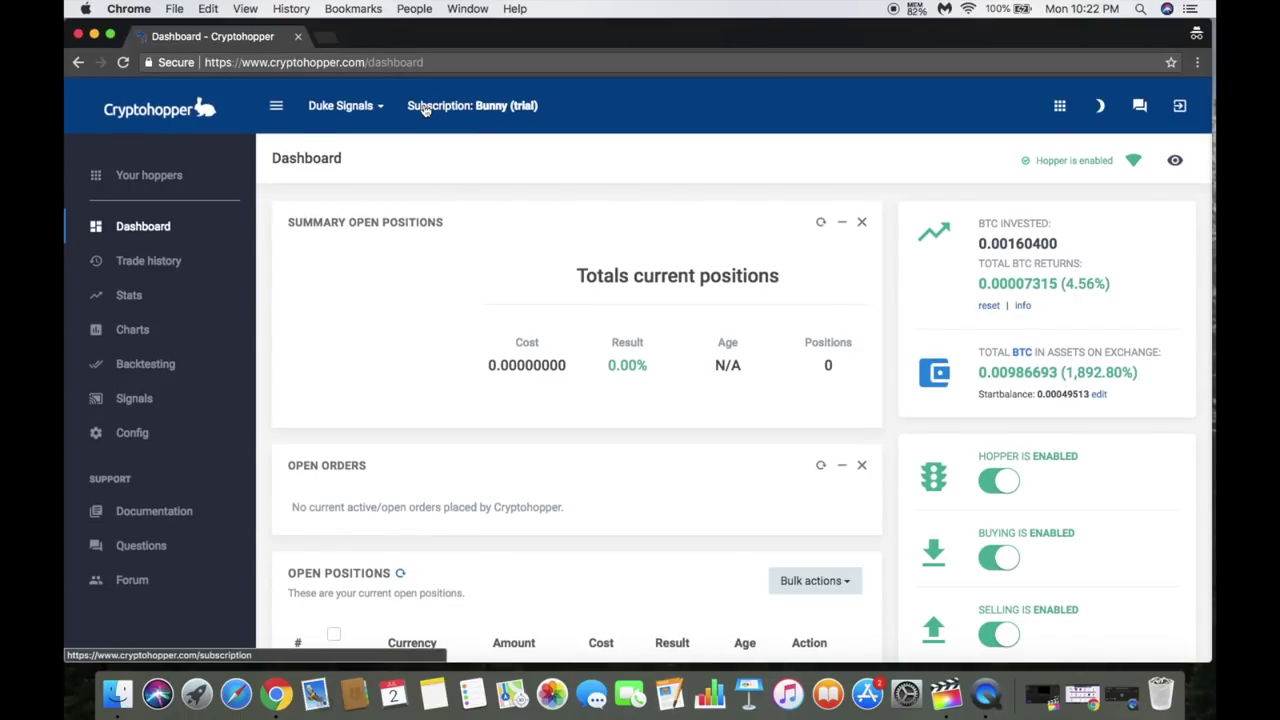
pyautogui.click(425, 109)
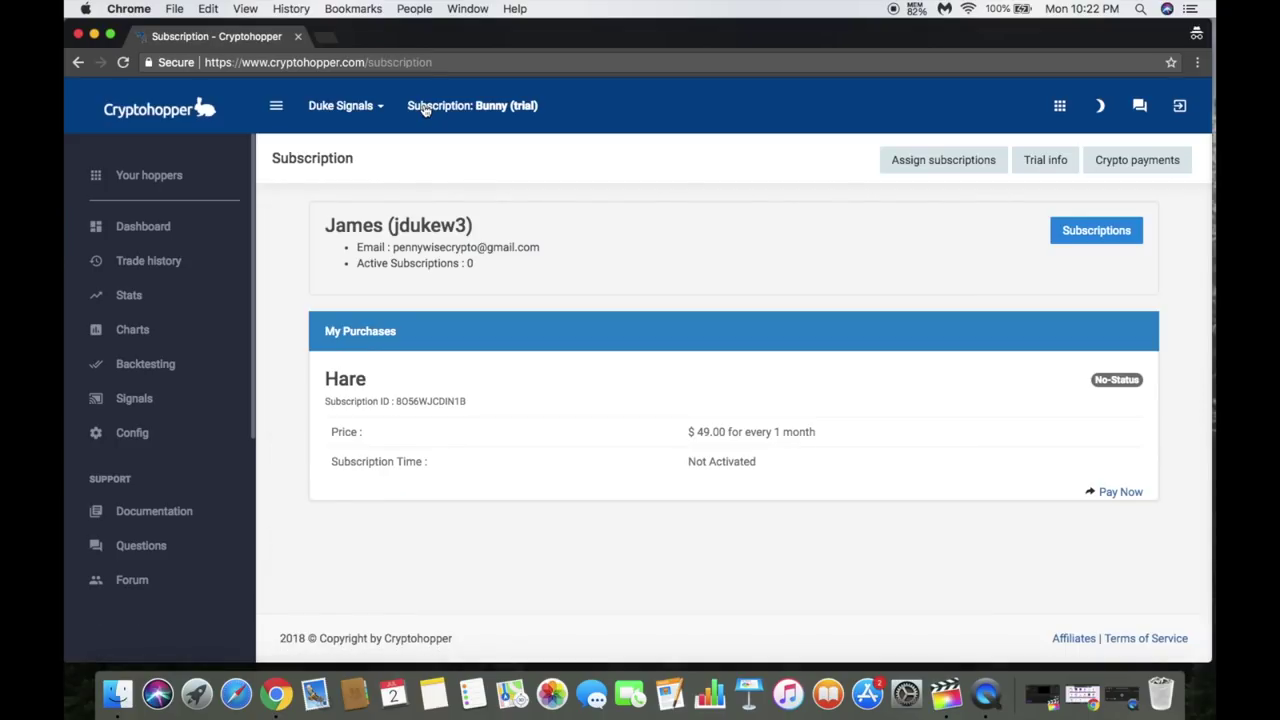
pyautogui.click(1070, 231)
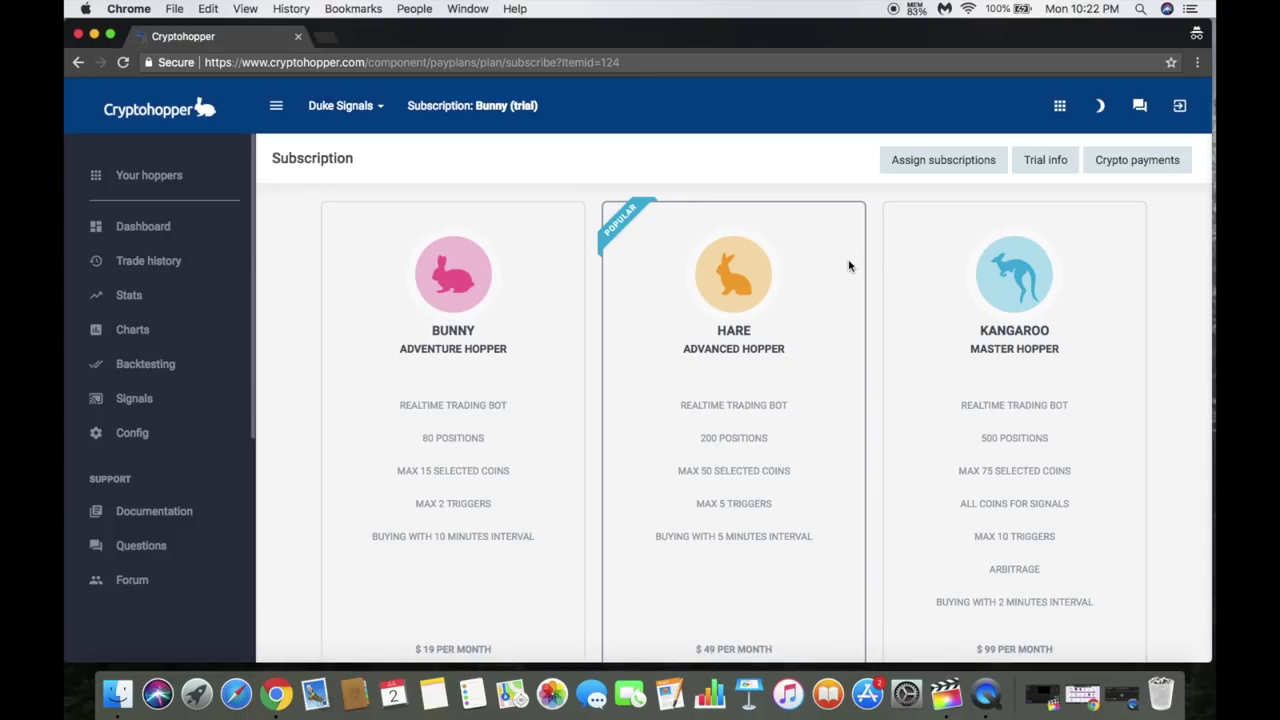
pyautogui.scroll(-3, 849, 266)
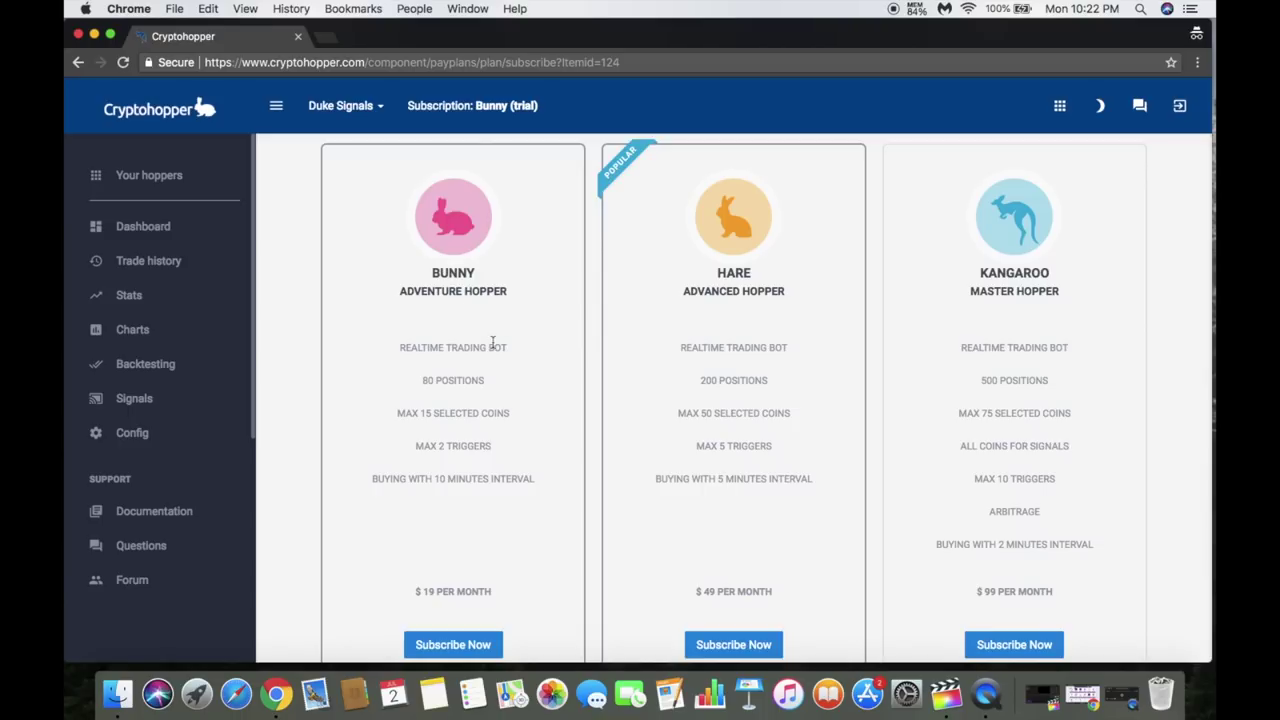
pyautogui.scroll(-2, 511, 338)
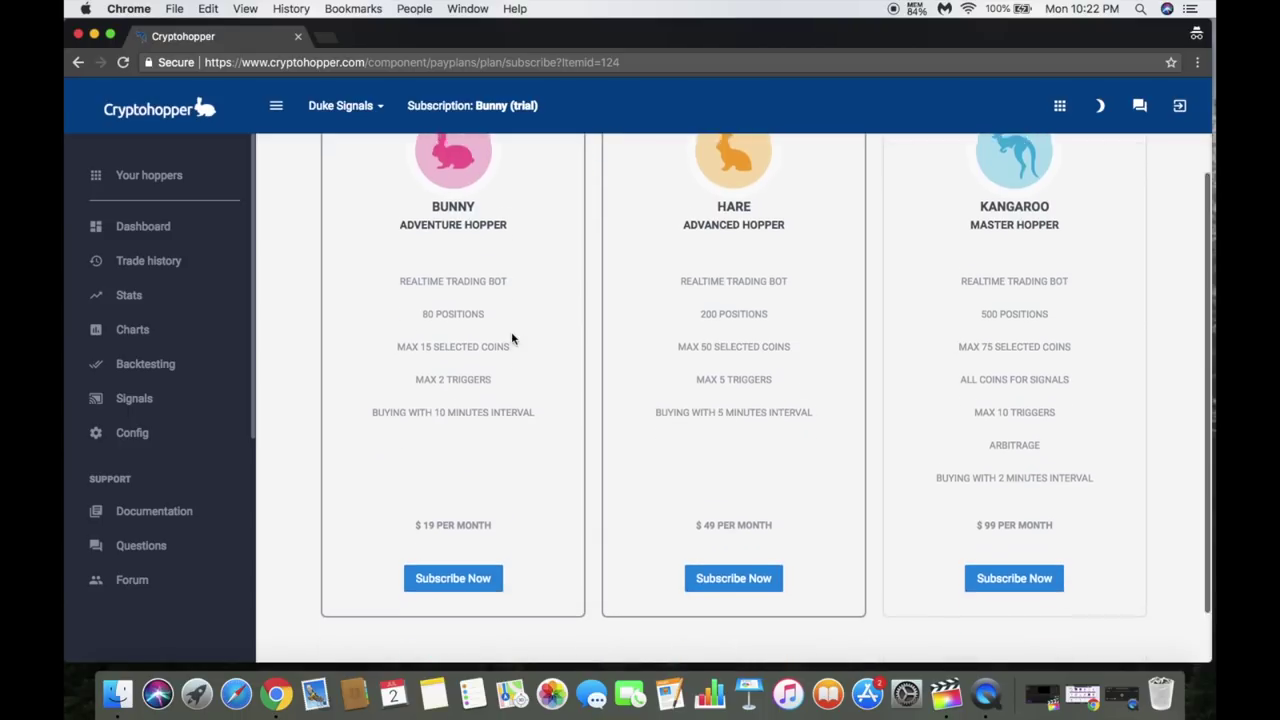
pyautogui.scroll(-1, 511, 338)
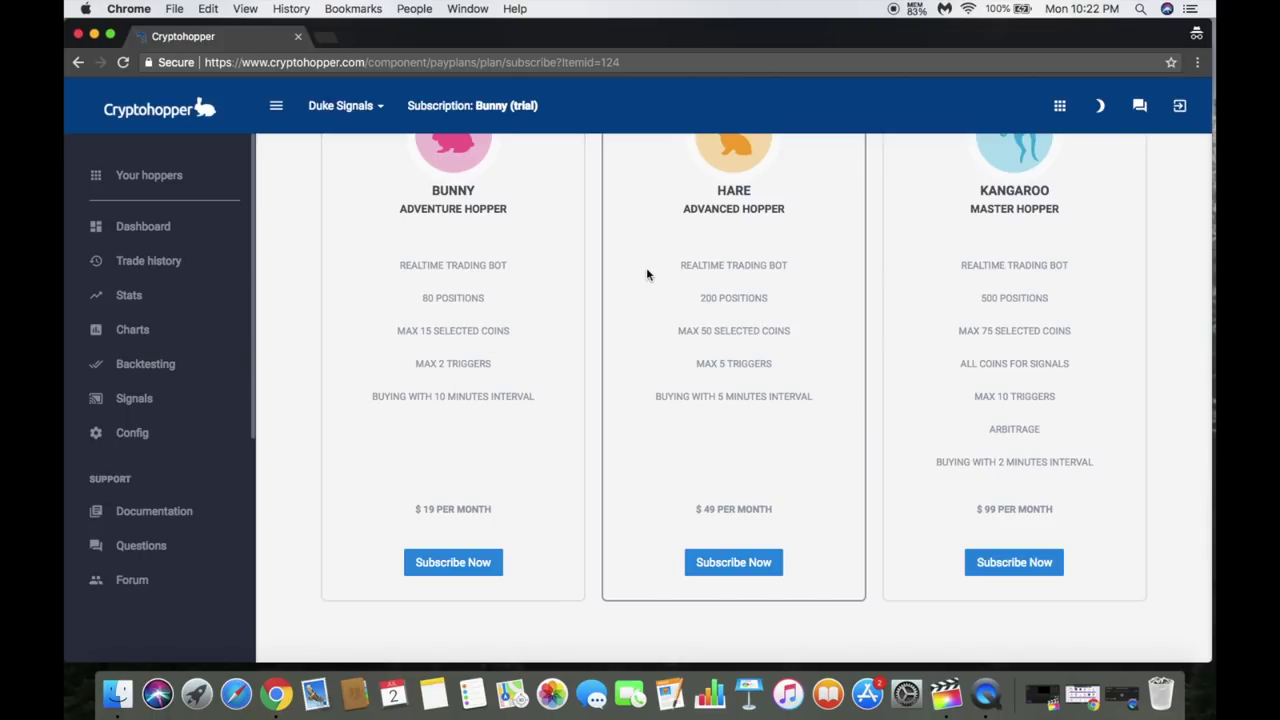
pyautogui.scroll(3, 735, 266)
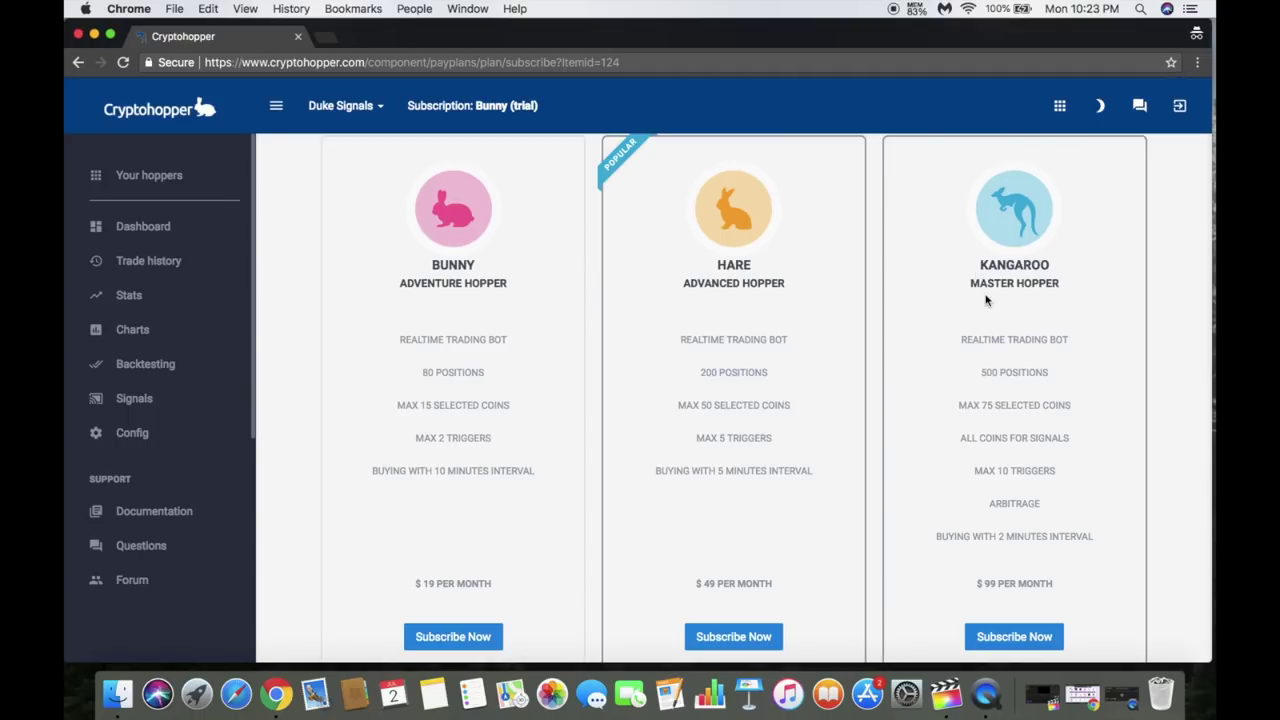
pyautogui.scroll(-2, 966, 332)
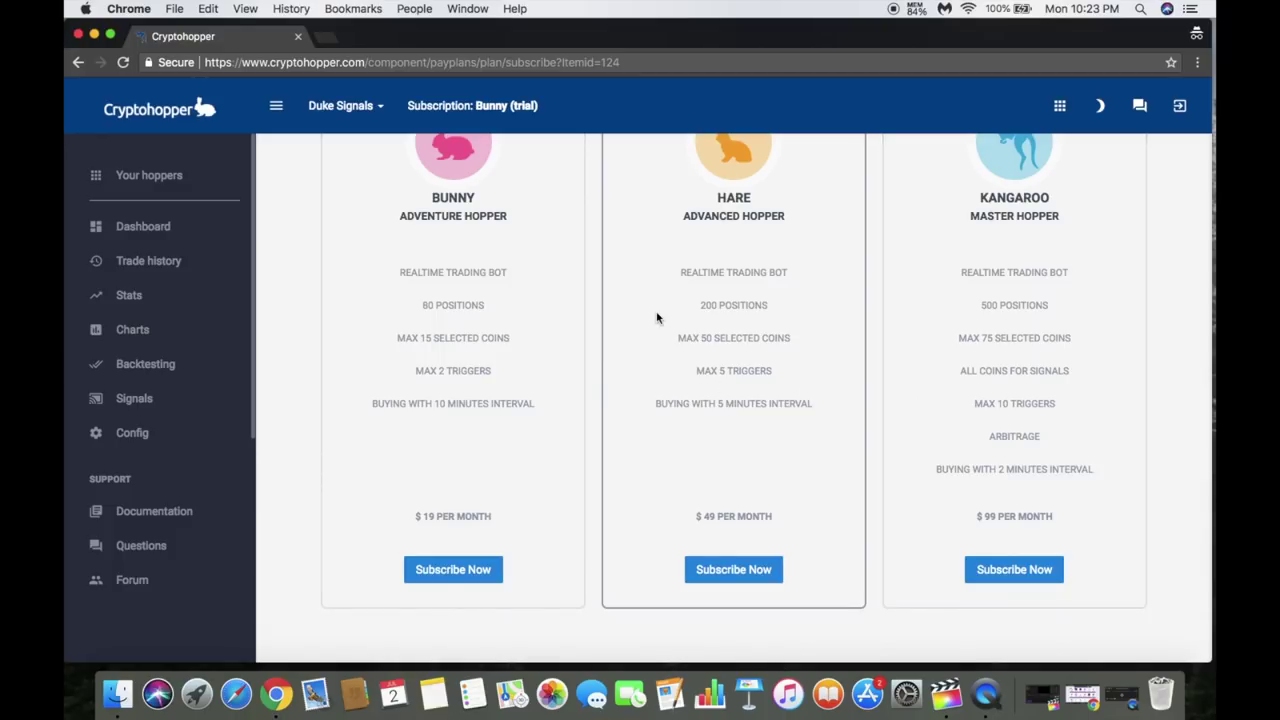
# Return to the dashboard and review the invested balance, hopper status switches, open orders and open positions
pyautogui.click(143, 226)
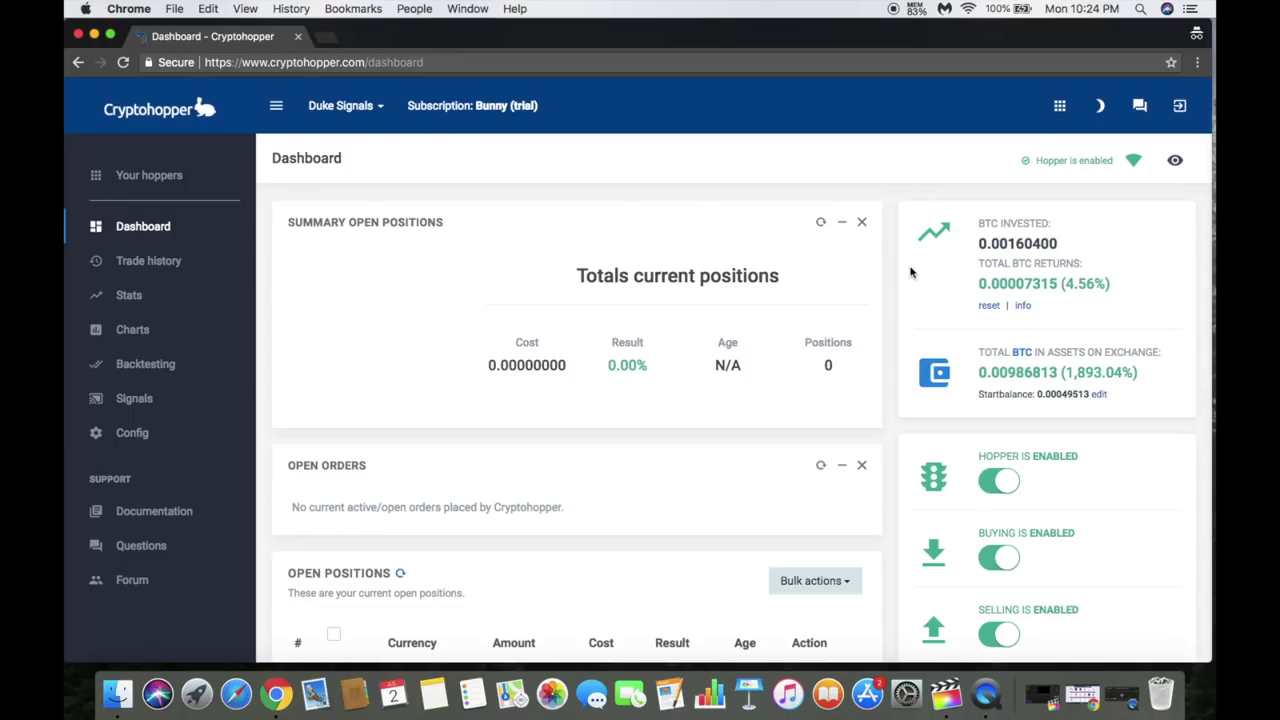
pyautogui.scroll(-3, 910, 272)
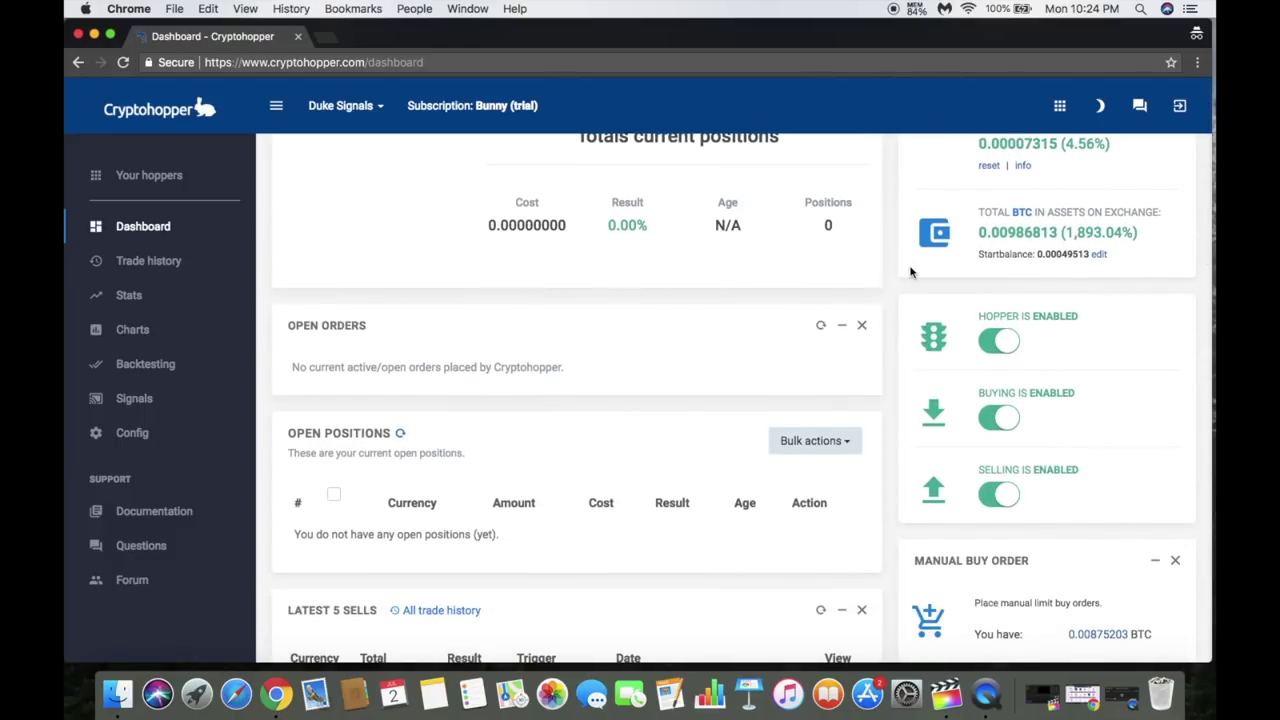
pyautogui.scroll(-2, 910, 272)
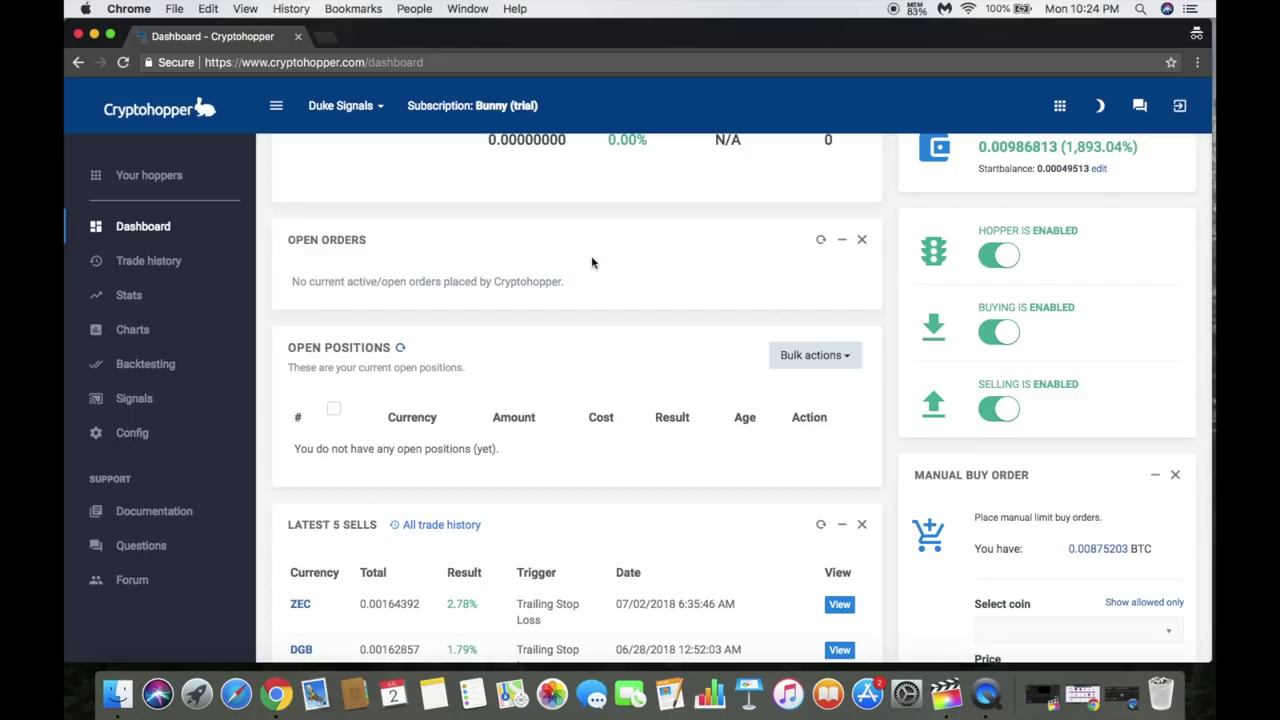
# View the list of hoppers, and examine the latest sells and output logs back on the dashboard
pyautogui.click(159, 176)
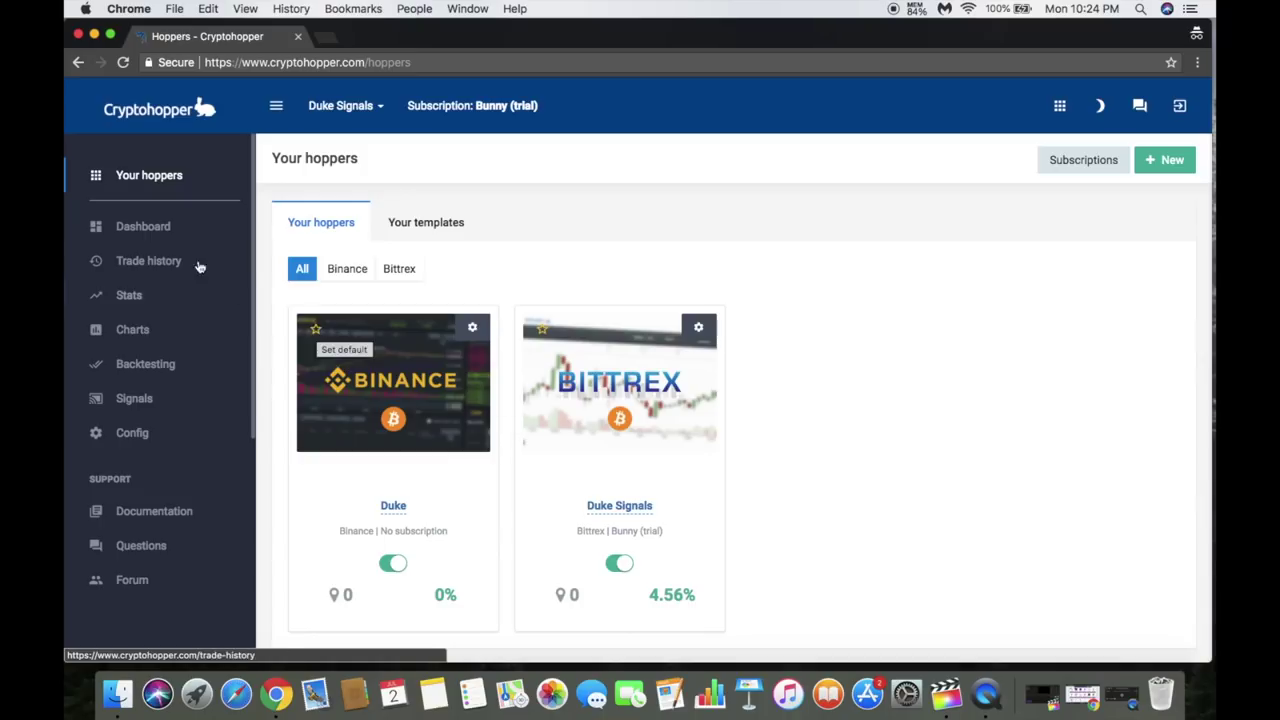
pyautogui.click(165, 237)
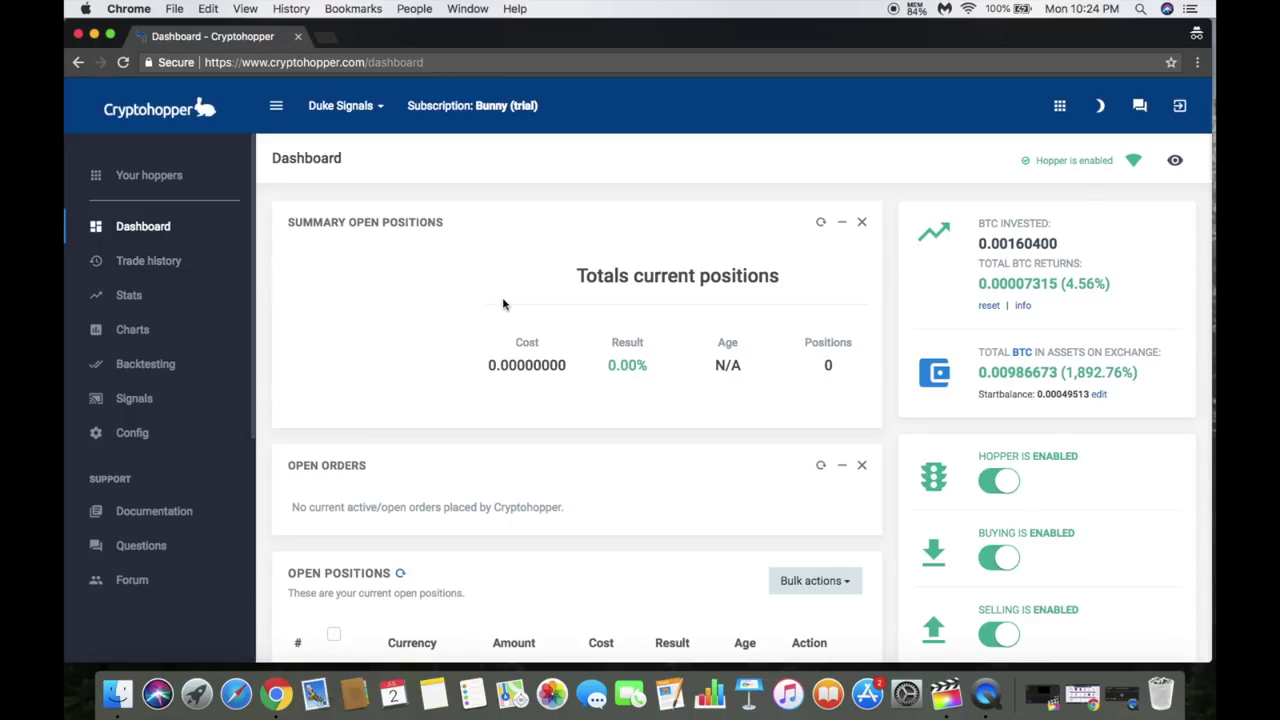
pyautogui.scroll(-2, 505, 304)
pyautogui.scroll(-8, 505, 304)
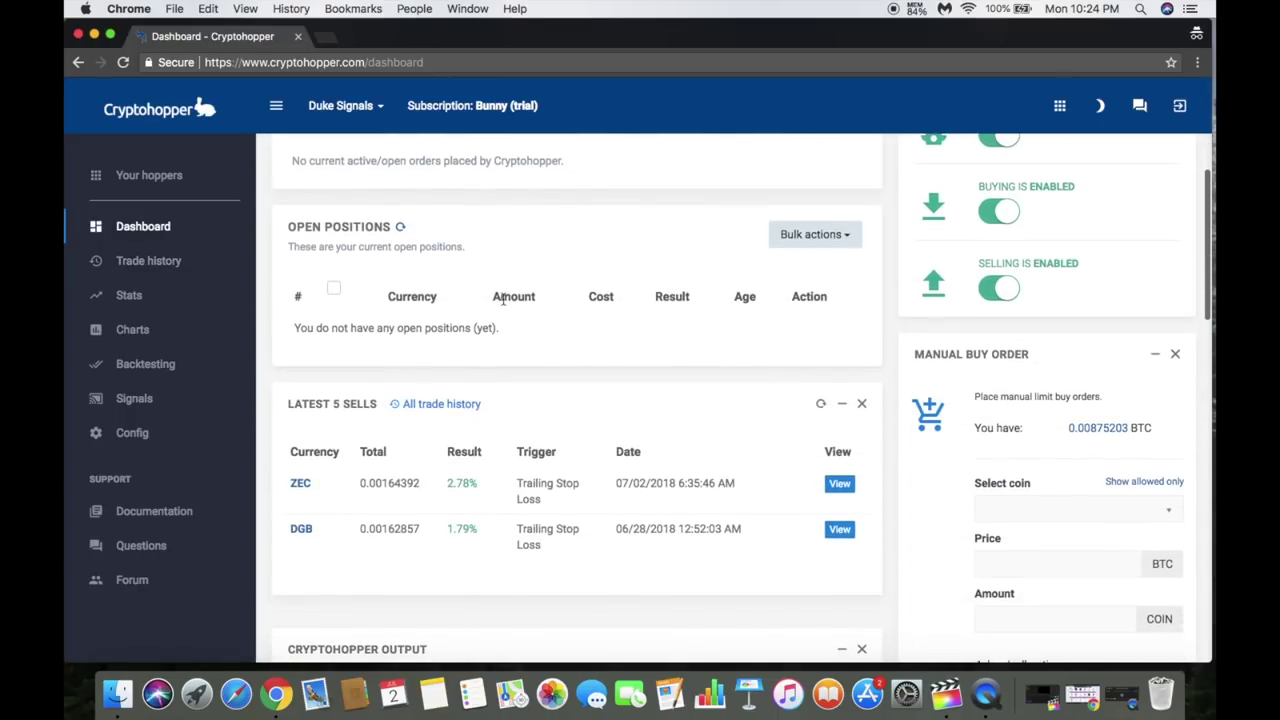
pyautogui.scroll(-1, 503, 299)
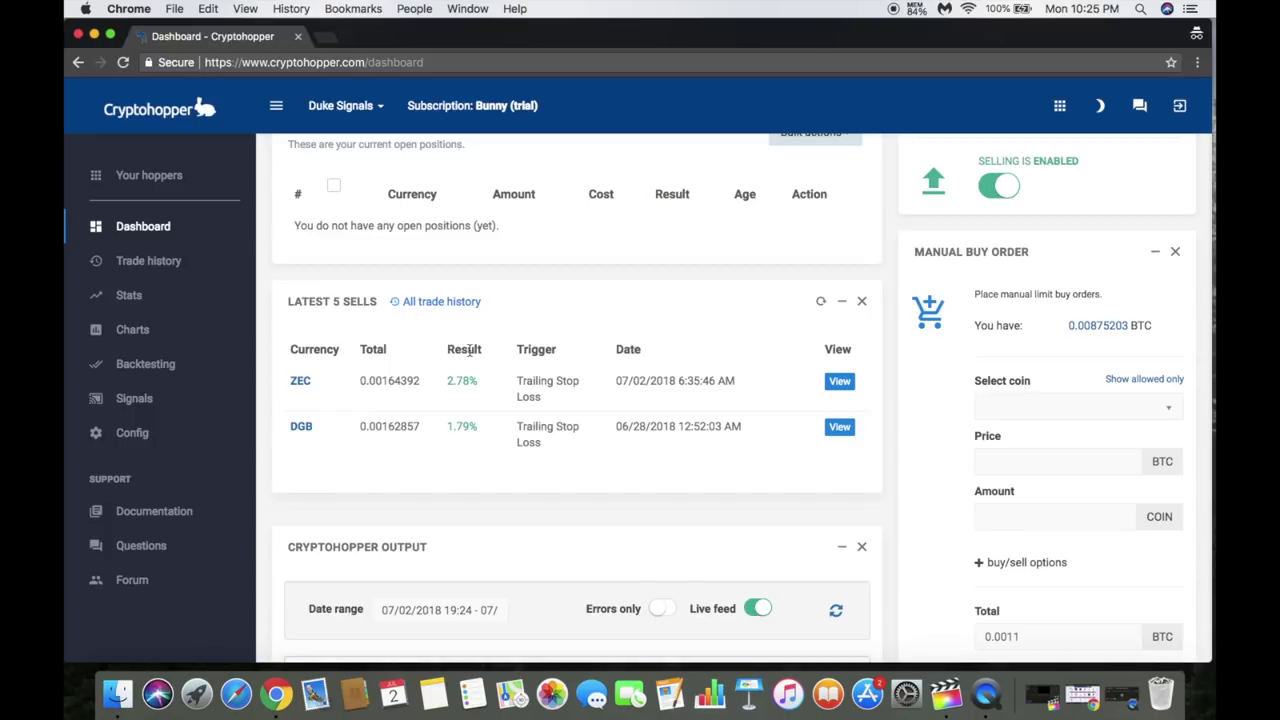
pyautogui.scroll(-5, 469, 349)
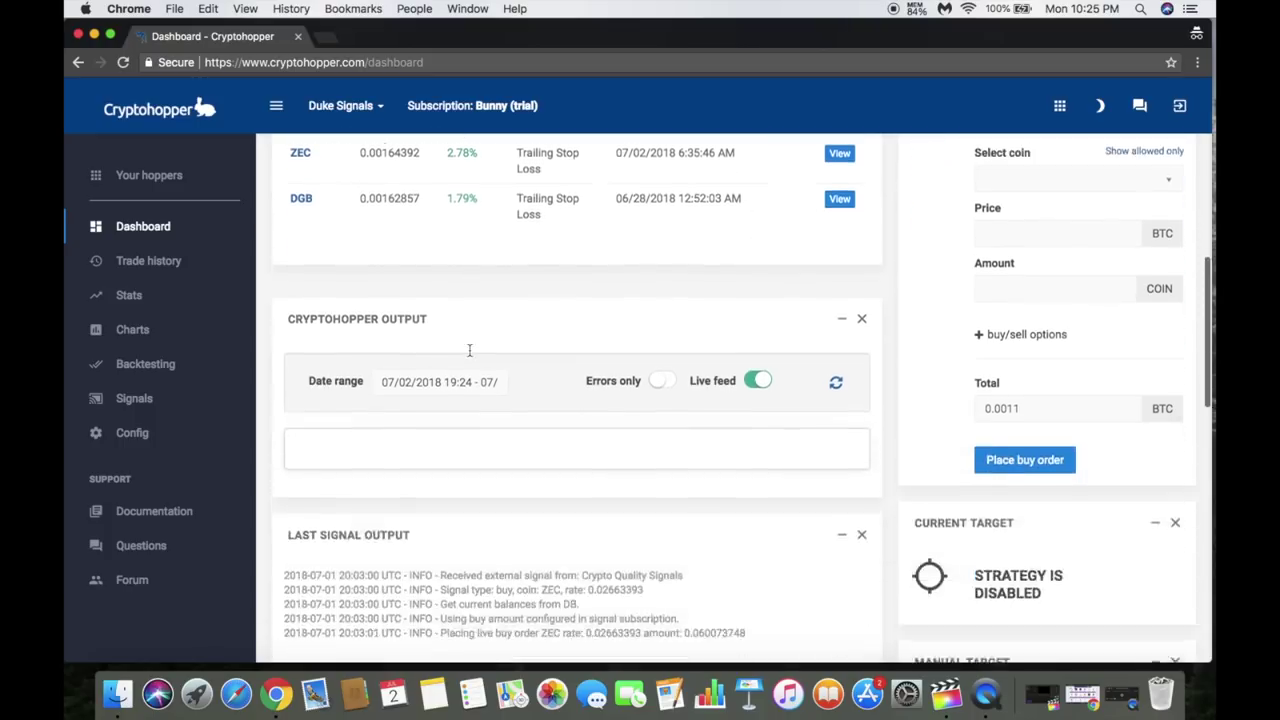
pyautogui.scroll(8, 469, 355)
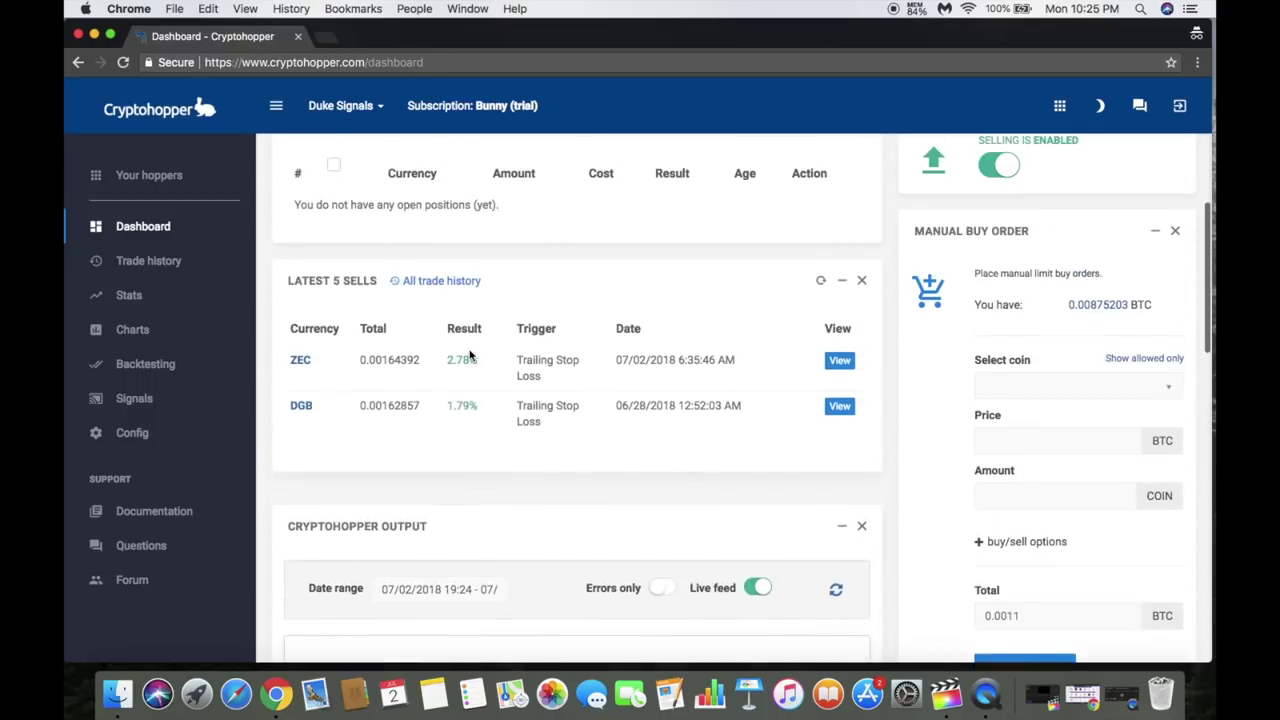
# Open the external signals page and accept its cookie notice
pyautogui.click(140, 399)
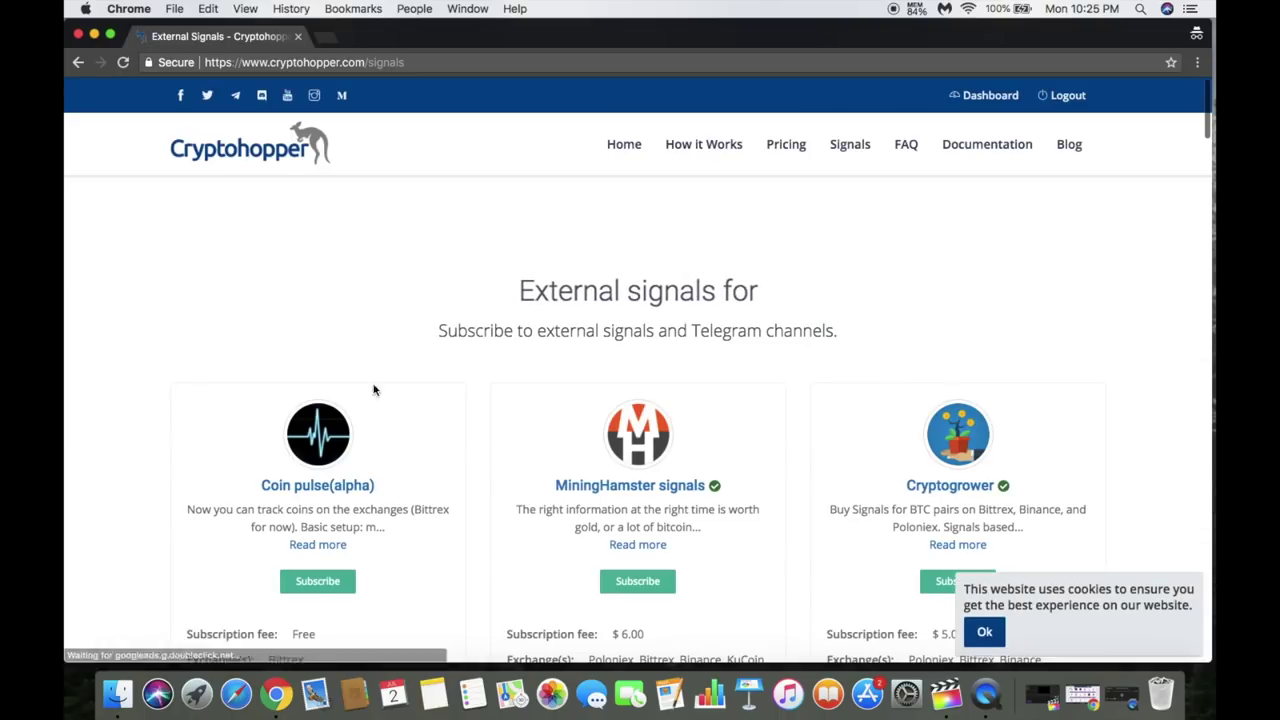
pyautogui.scroll(-5, 423, 394)
pyautogui.scroll(-1, 421, 396)
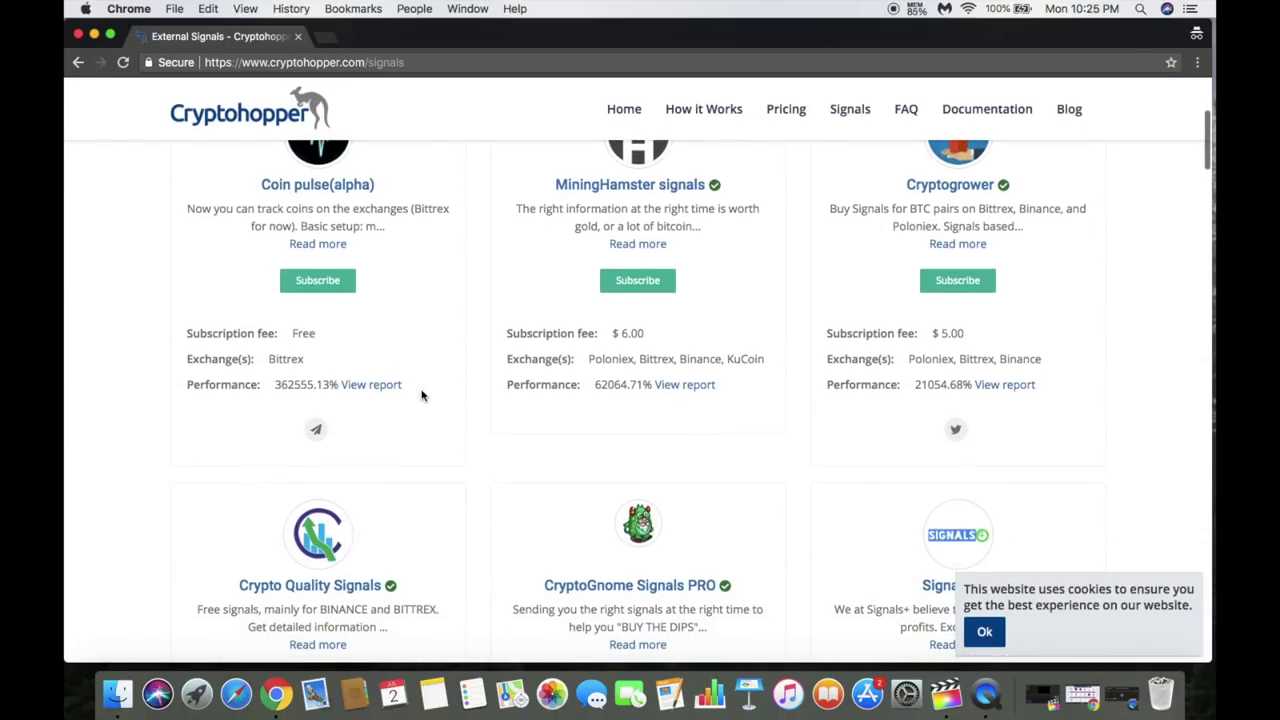
pyautogui.click(995, 630)
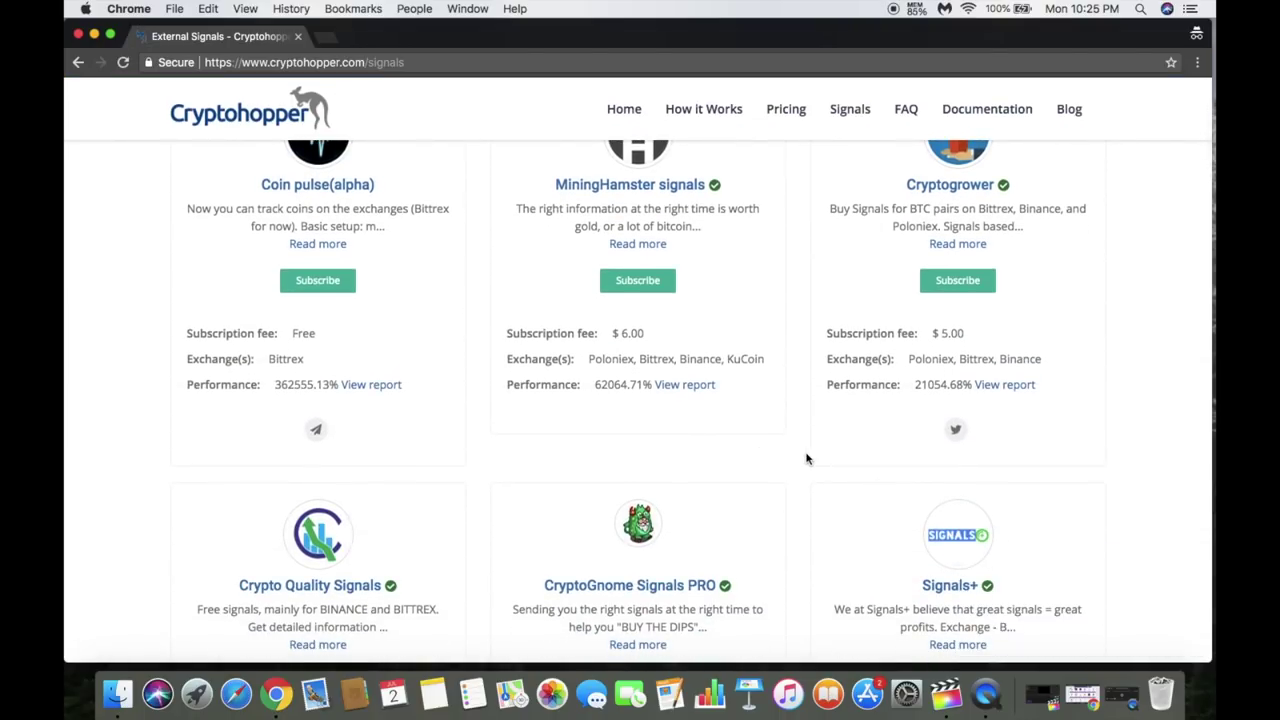
# Browse the external signal providers, comparing their subscription fees, supported exchanges and performance
pyautogui.scroll(1, 807, 459)
pyautogui.scroll(-5, 807, 459)
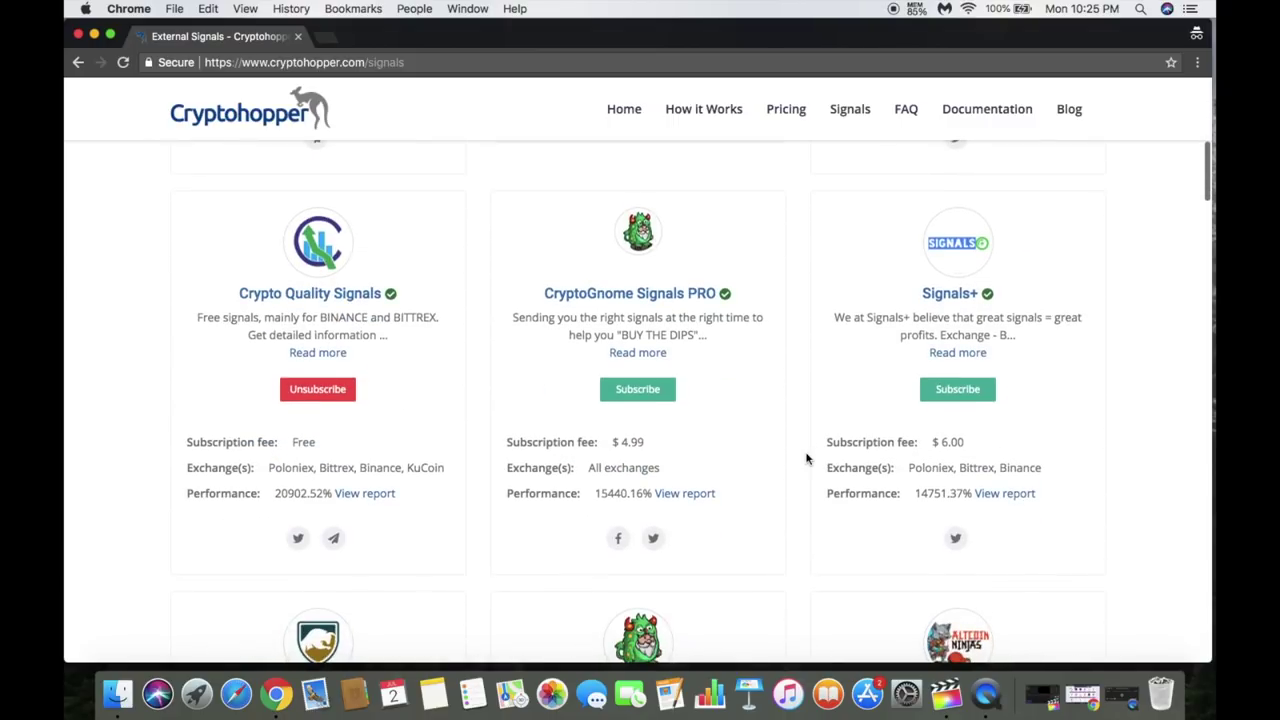
pyautogui.scroll(-5, 374, 334)
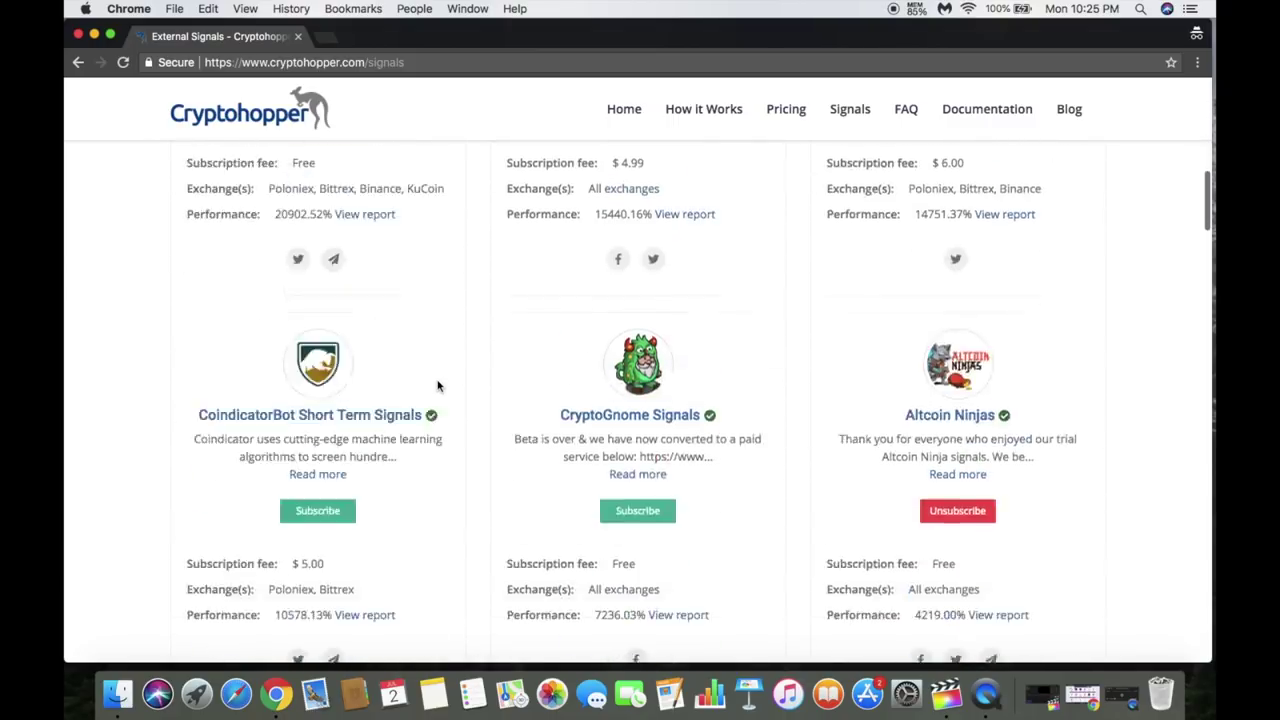
pyautogui.scroll(5, 600, 310)
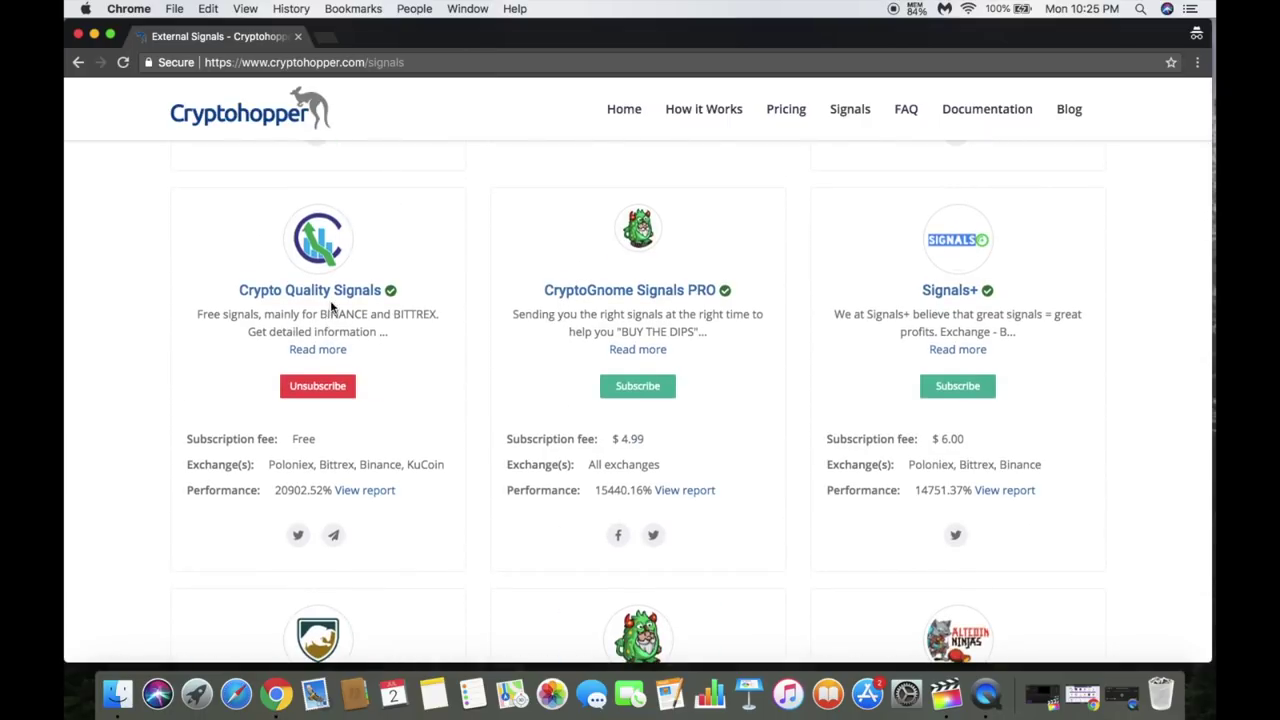
pyautogui.scroll(3, 400, 315)
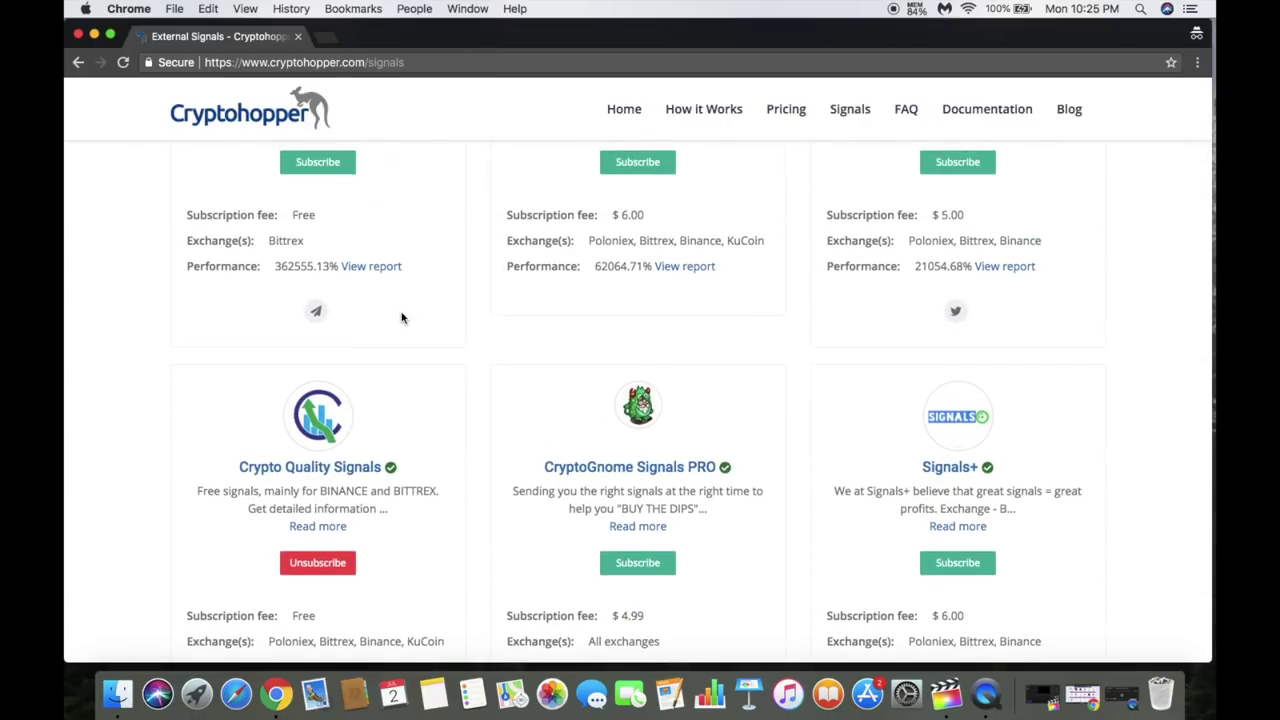
pyautogui.scroll(3, 401, 318)
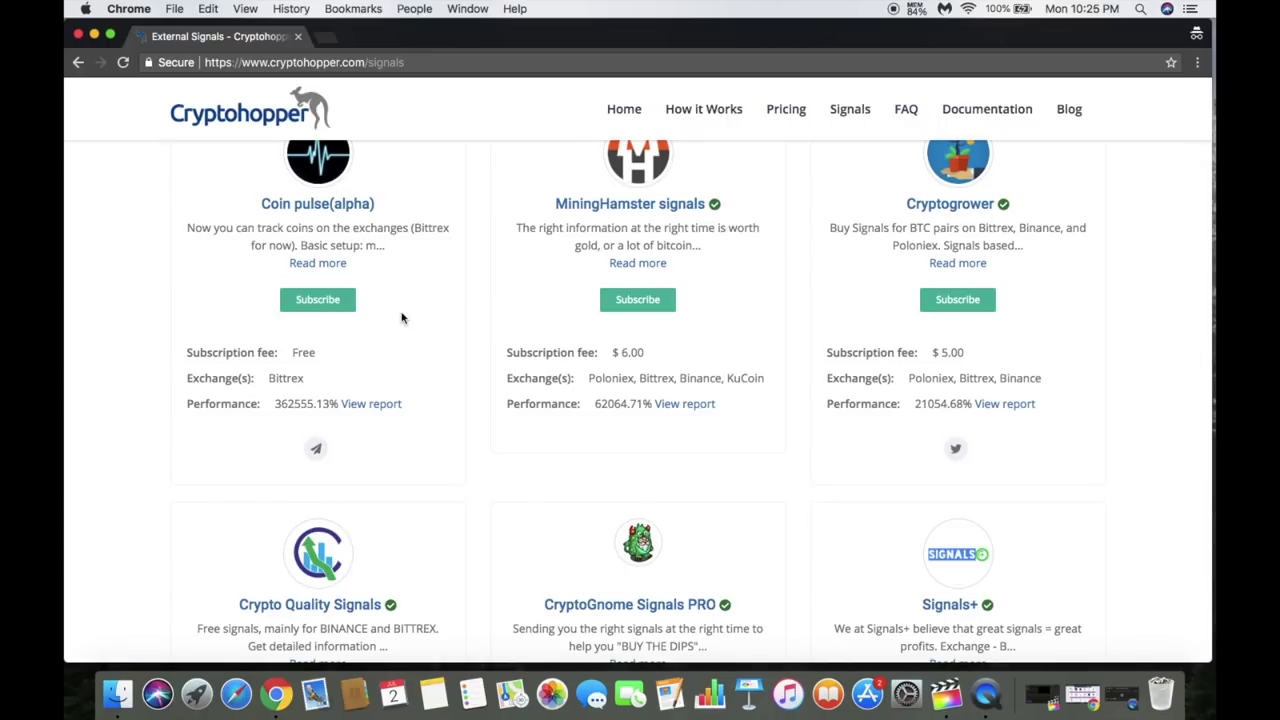
pyautogui.scroll(2, 401, 318)
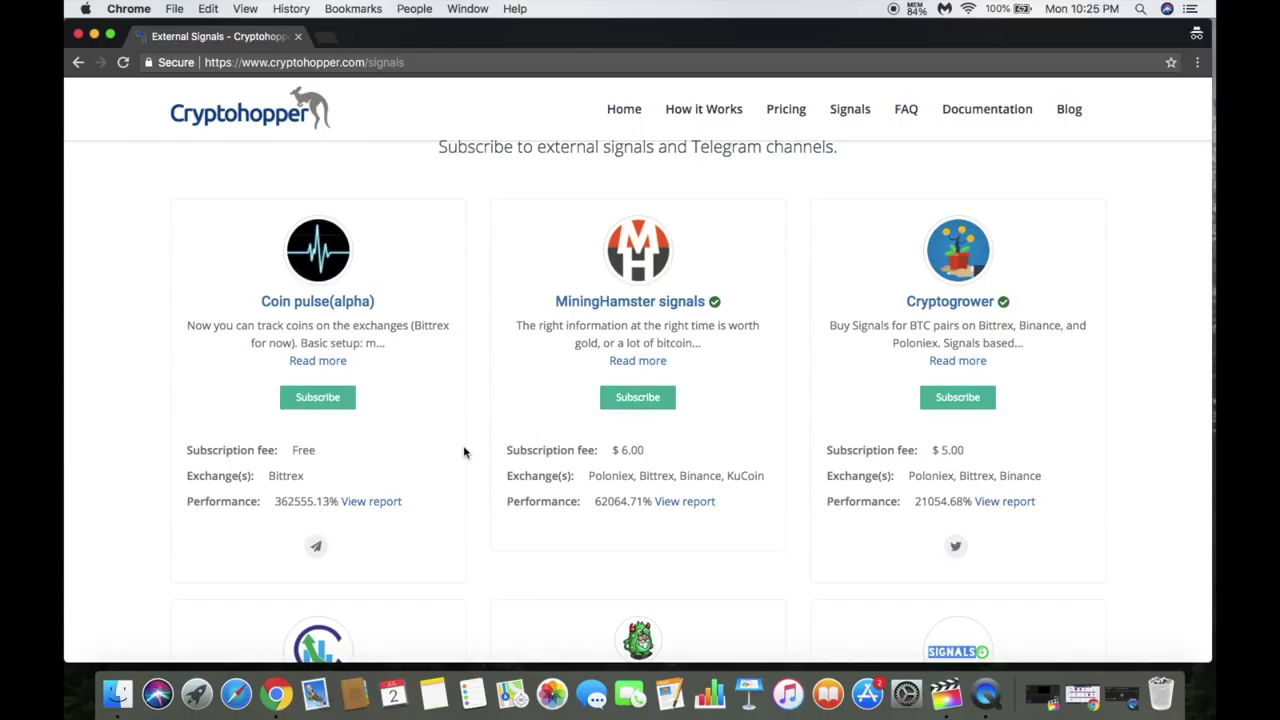
pyautogui.scroll(-6, 463, 452)
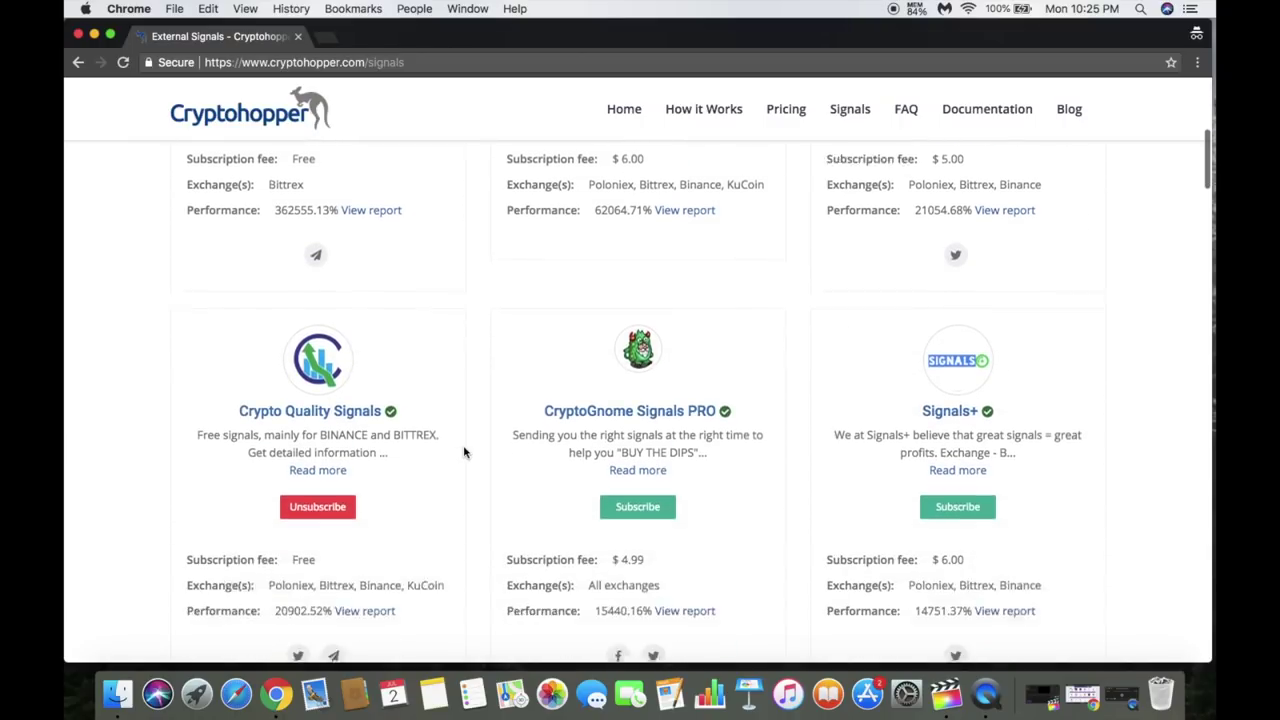
pyautogui.scroll(-1, 463, 452)
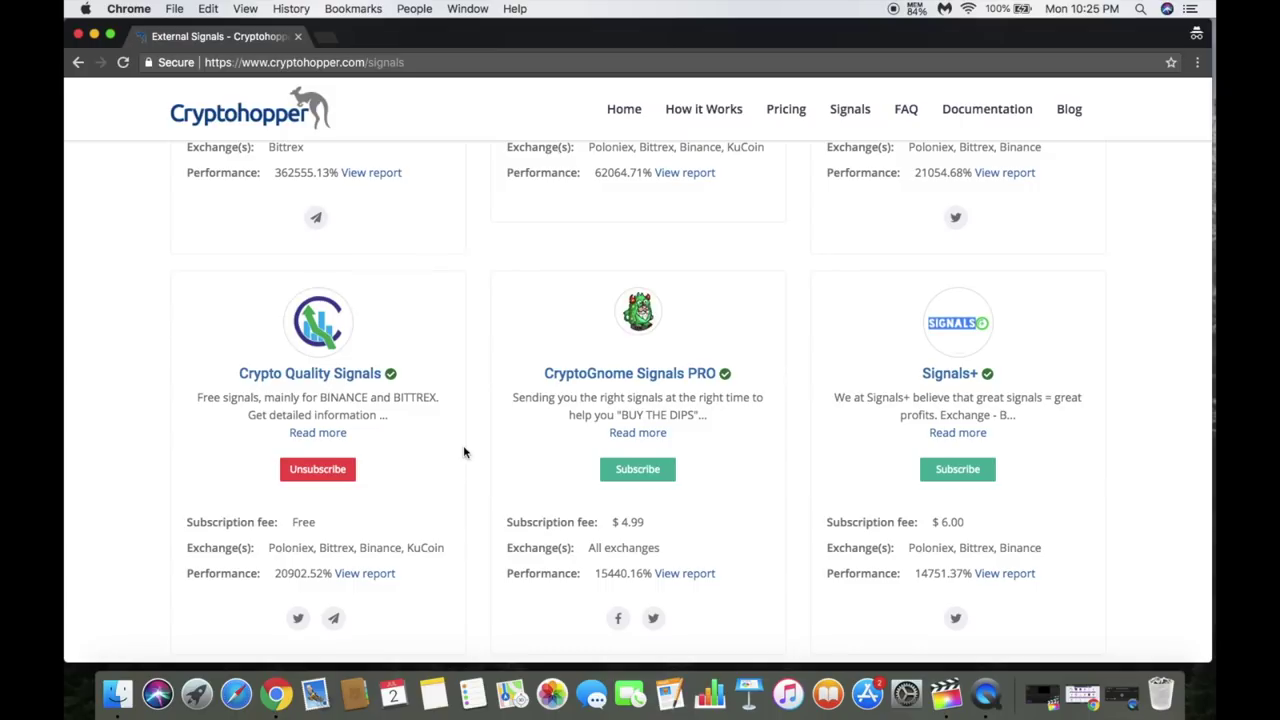
pyautogui.scroll(1, 463, 452)
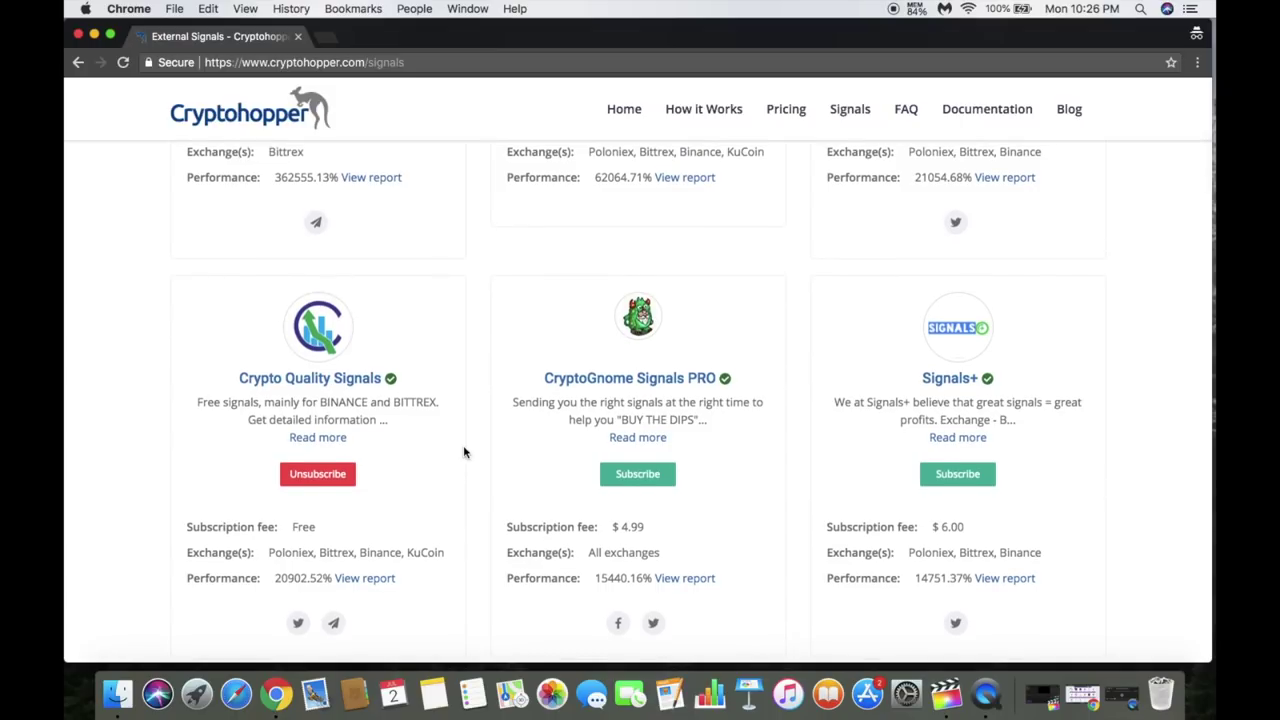
pyautogui.scroll(5, 463, 452)
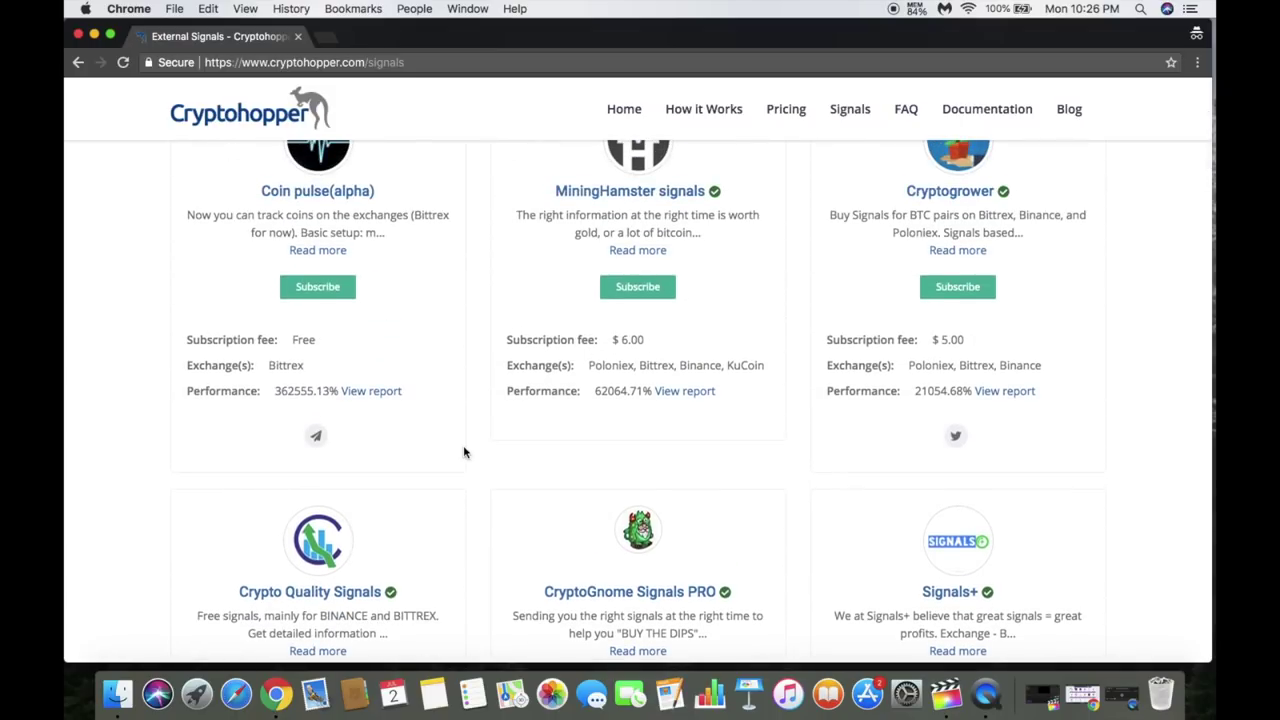
pyautogui.scroll(6, 463, 452)
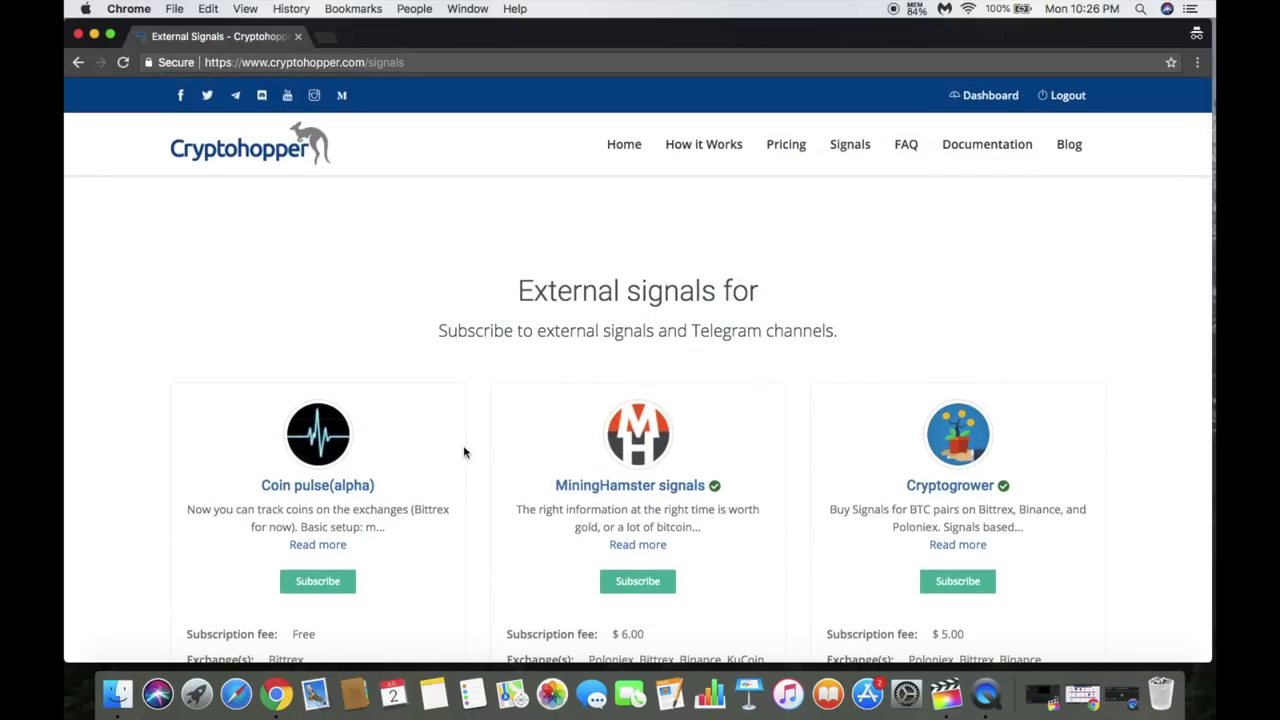
# Open the hopper's configuration and review its base settings, from exchange and allowed coins through stop-loss options, position limits and notifications
pyautogui.click(965, 103)
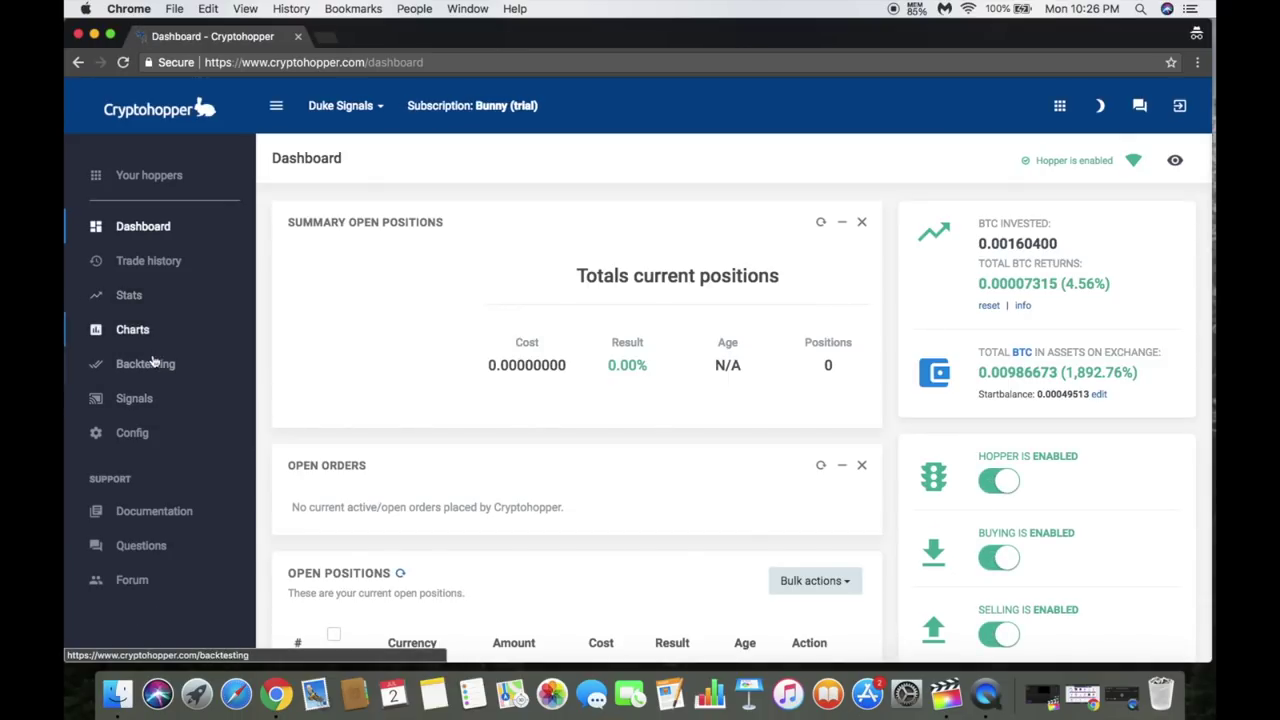
pyautogui.click(146, 435)
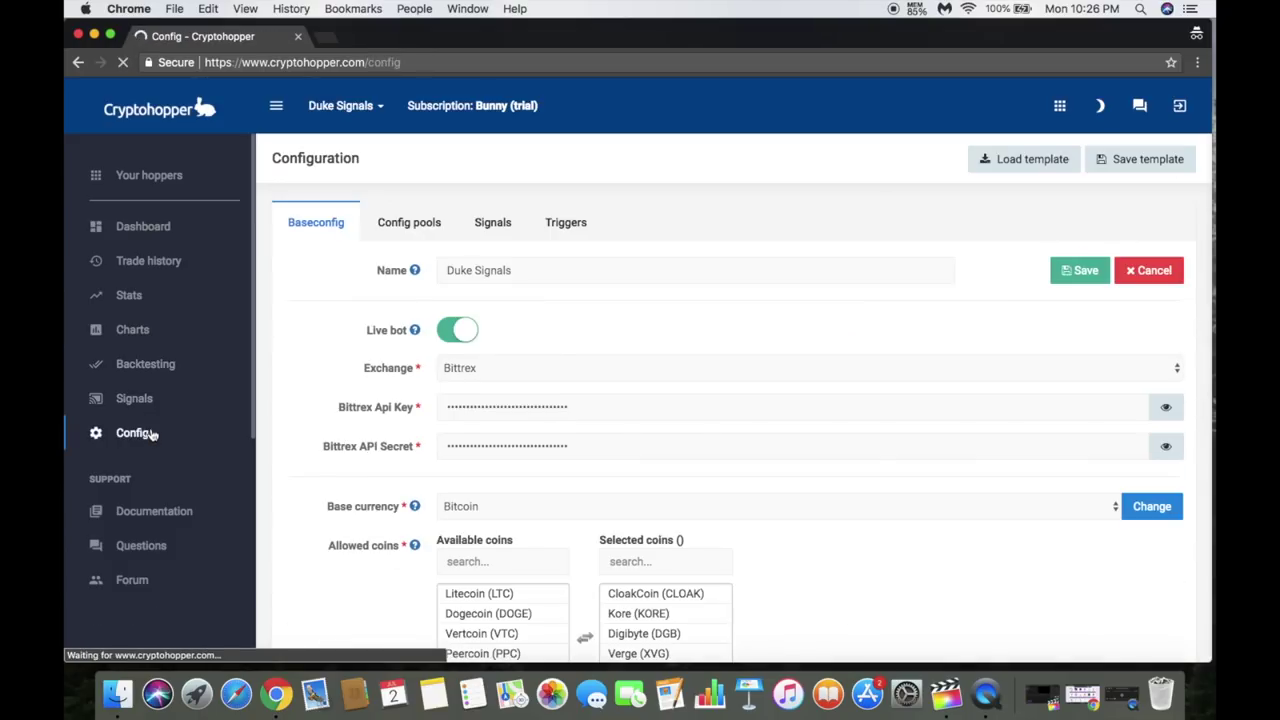
pyautogui.scroll(-5, 318, 378)
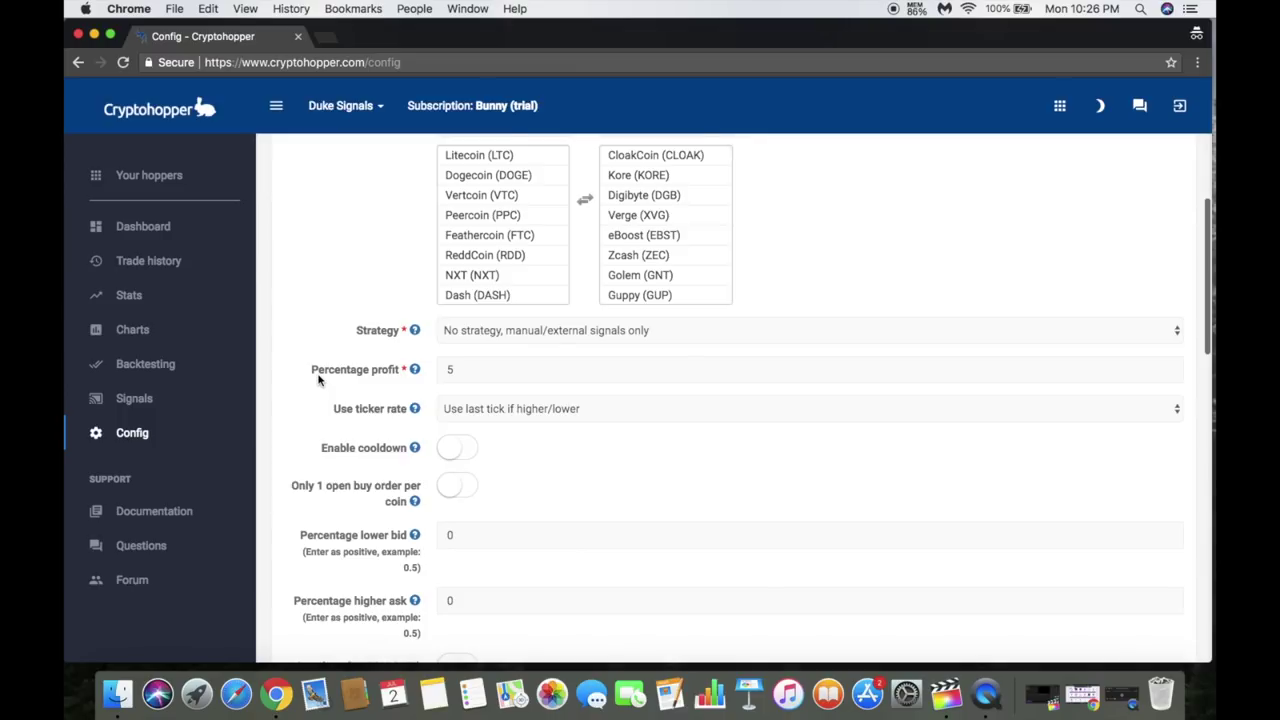
pyautogui.scroll(-2, 318, 378)
pyautogui.scroll(-5, 318, 378)
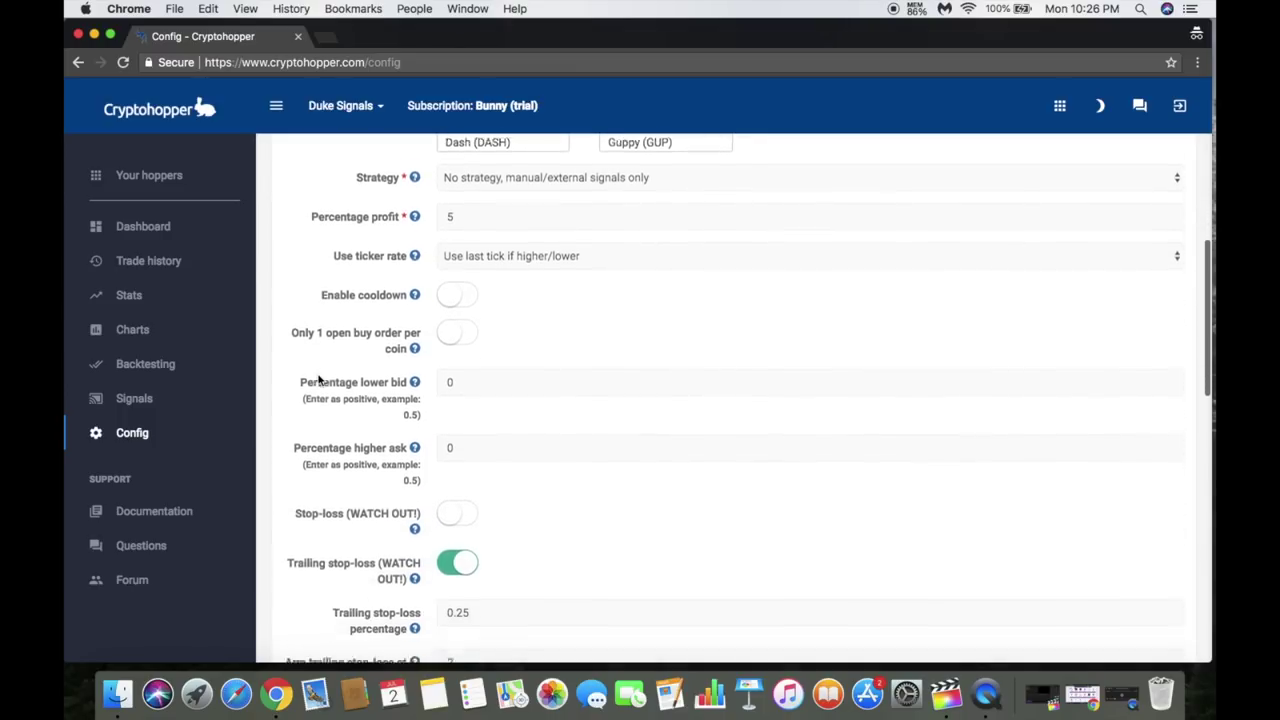
pyautogui.scroll(-1, 318, 378)
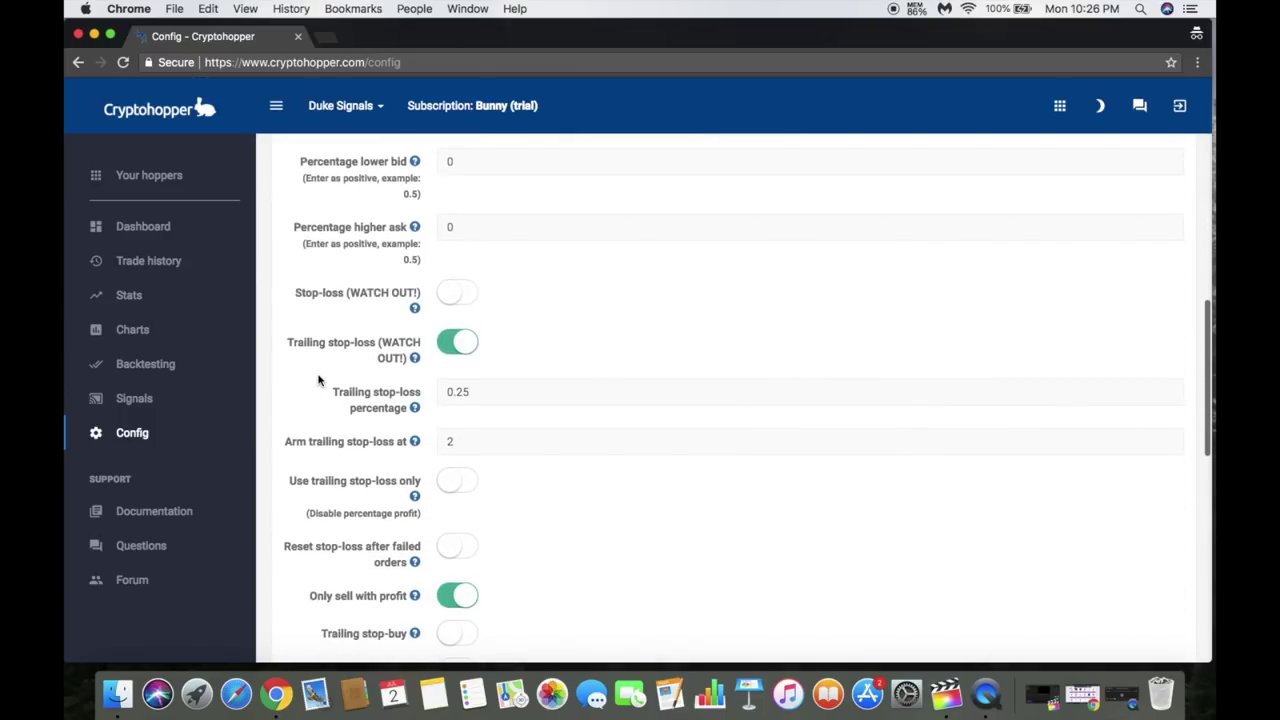
pyautogui.scroll(-4, 318, 378)
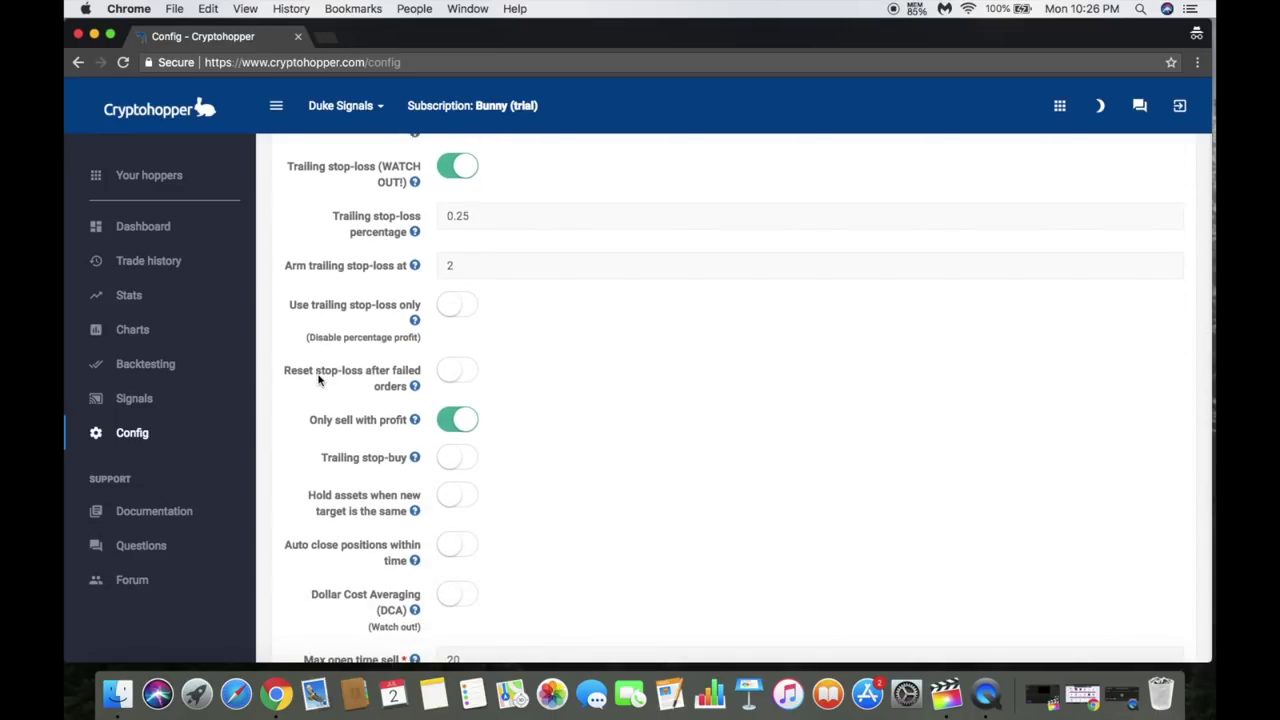
pyautogui.scroll(-15, 318, 378)
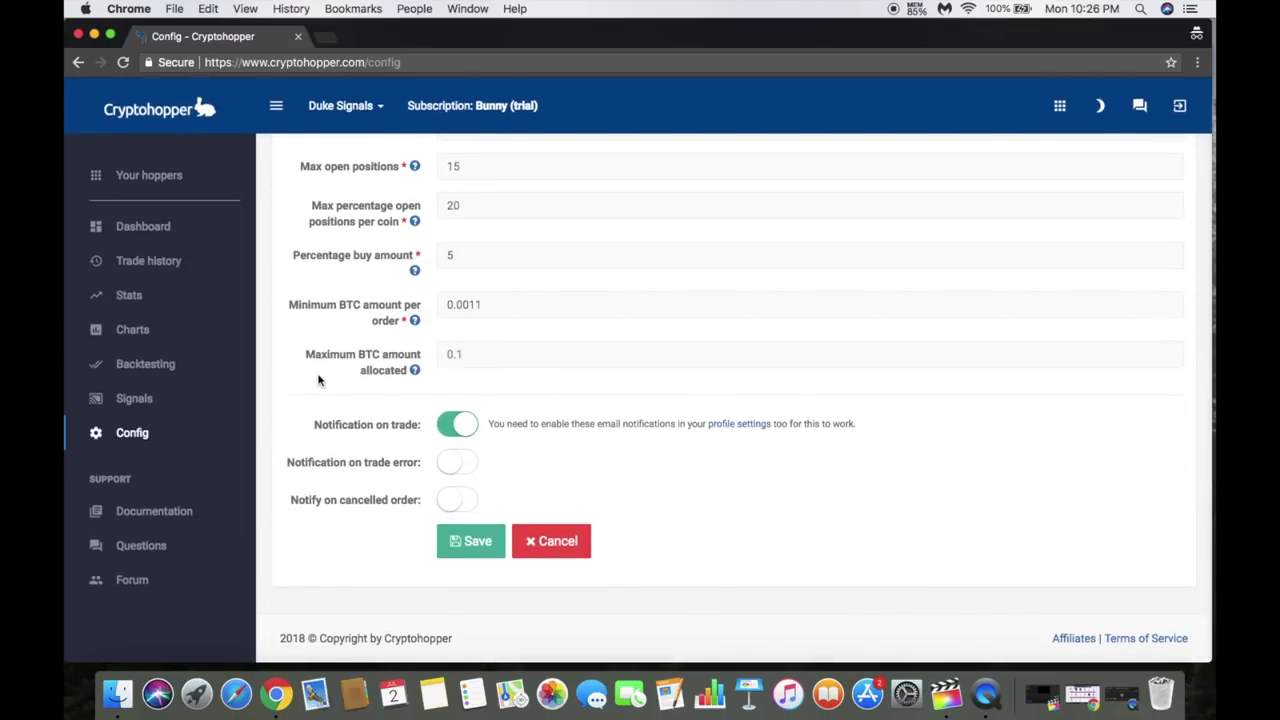
pyautogui.scroll(15, 318, 378)
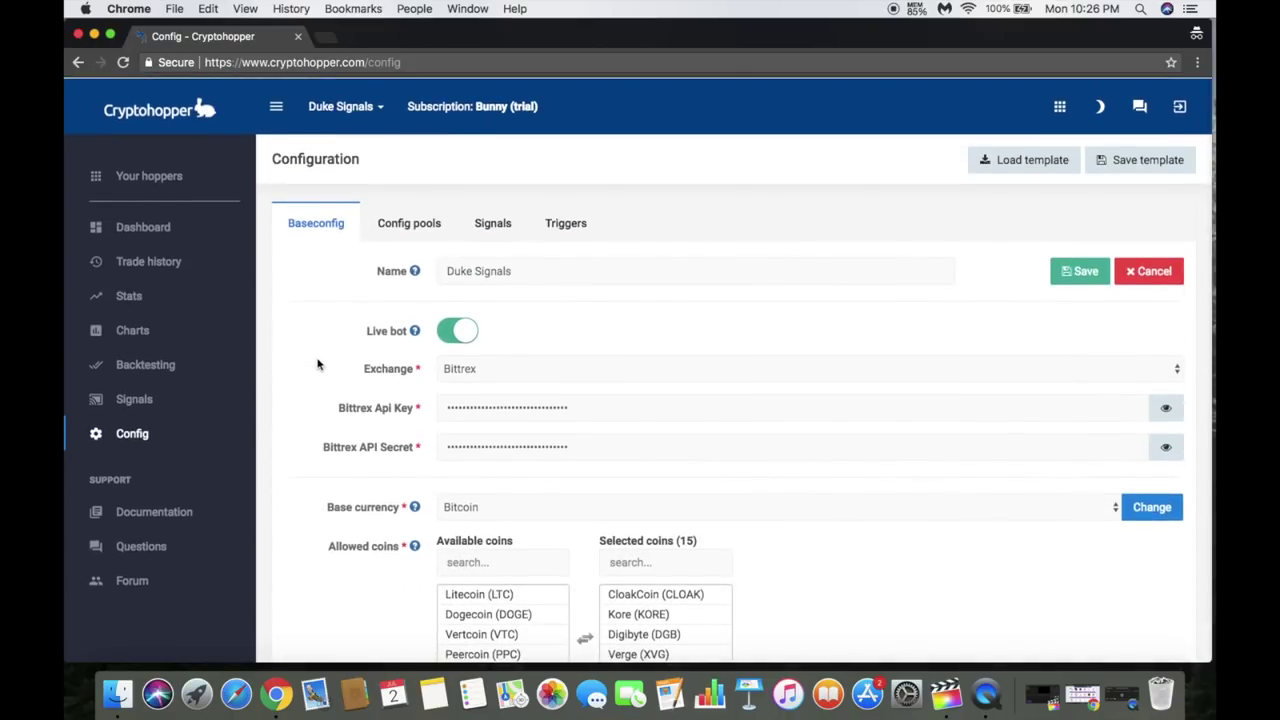
# Return to the dashboard and look through the site's available sections, including the support and user settings entries
pyautogui.click(182, 232)
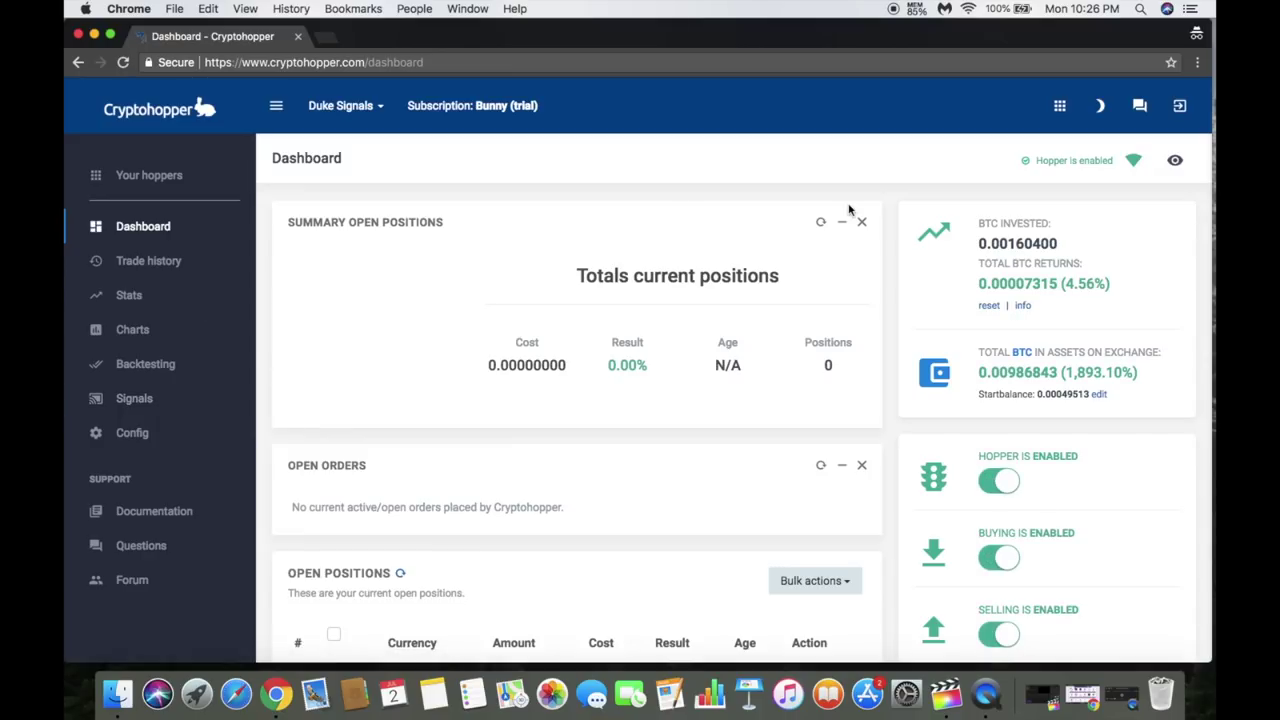
pyautogui.scroll(-5, 176, 360)
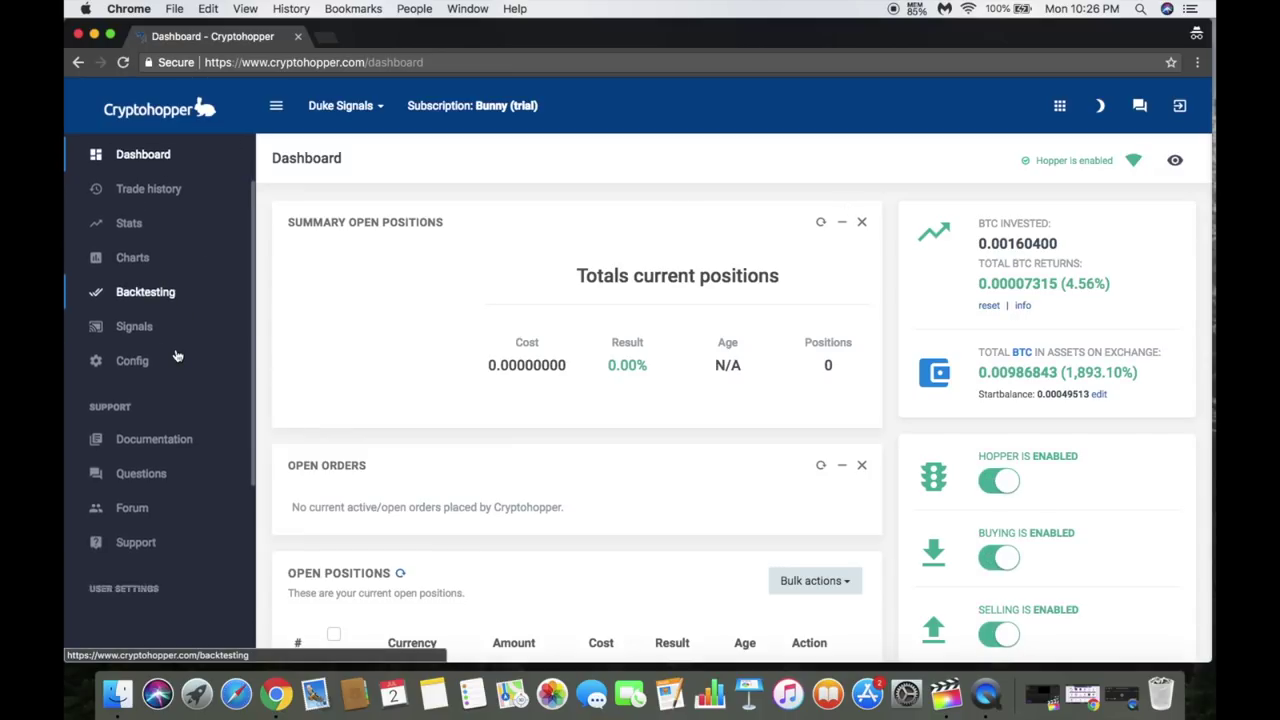
pyautogui.scroll(-1, 176, 356)
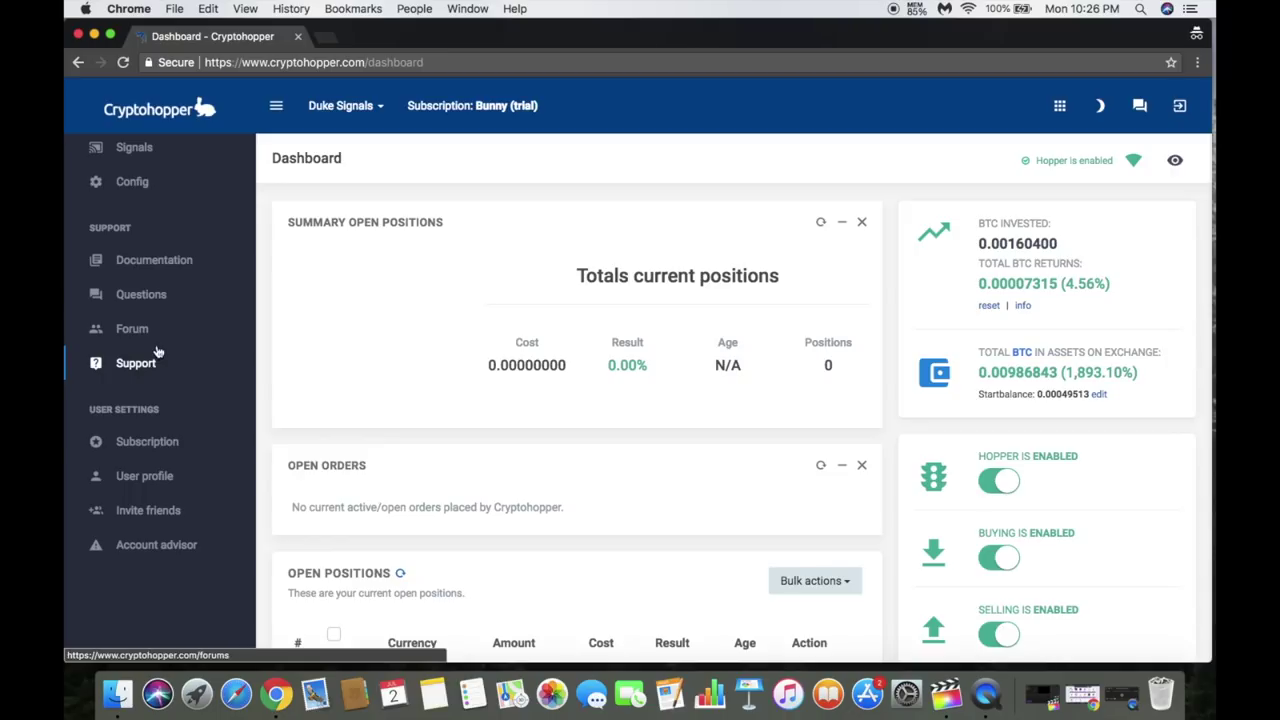
pyautogui.scroll(2, 275, 290)
pyautogui.scroll(5, 203, 272)
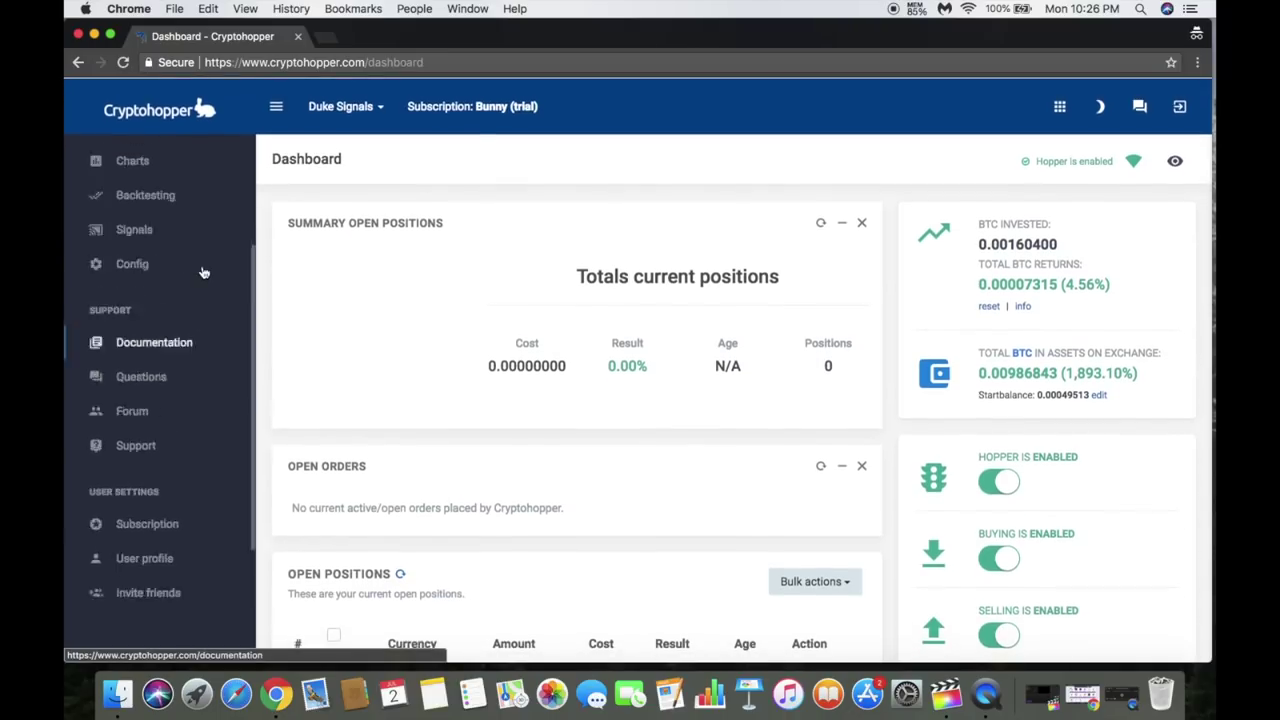
pyautogui.scroll(4, 203, 272)
# Start a new hopper from the list of hoppers and dismiss the Cryptohopper Academy introduction video
pyautogui.click(172, 175)
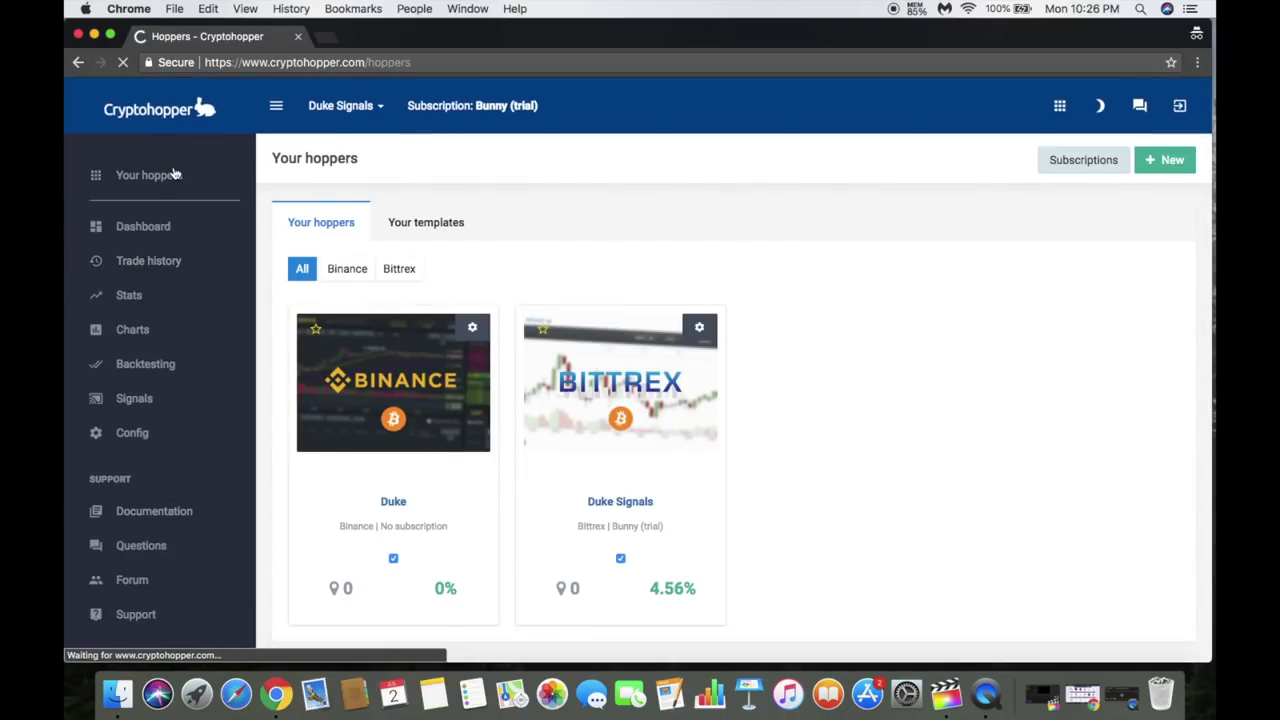
pyautogui.click(1162, 166)
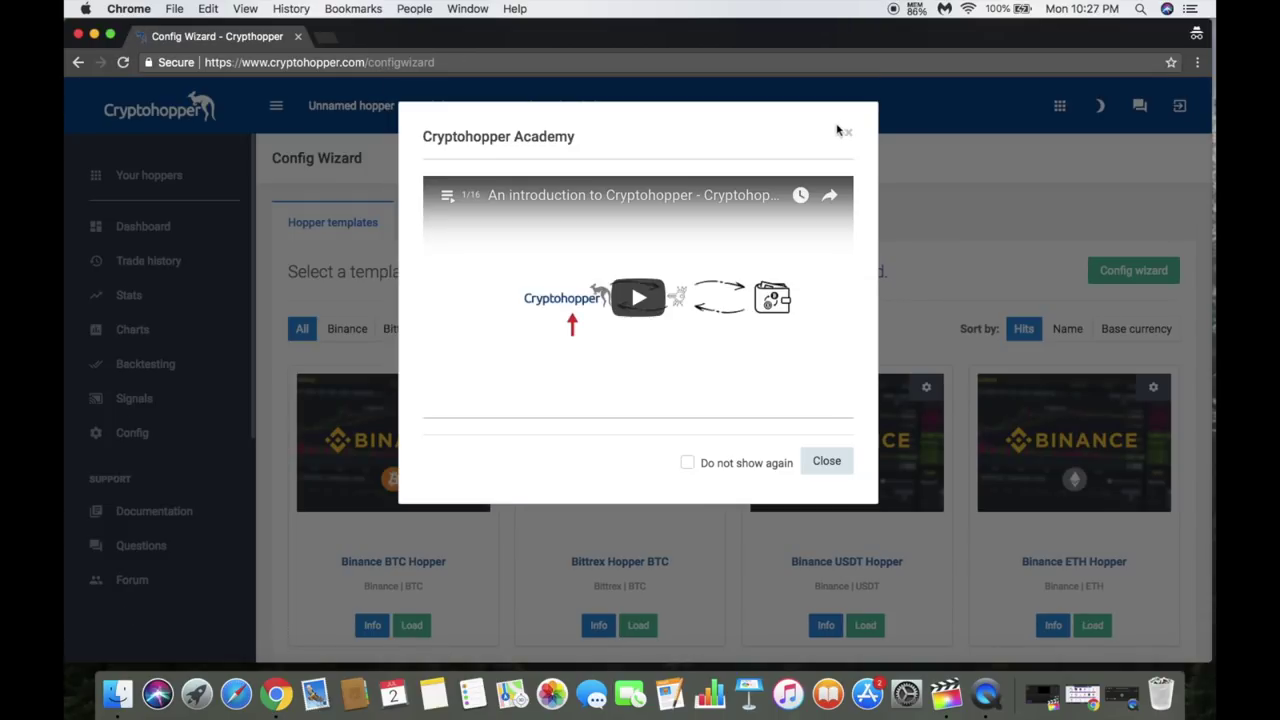
pyautogui.click(849, 137)
# Browse the ready-made hopper templates for the supported exchanges and their base currencies
pyautogui.scroll(-3, 710, 220)
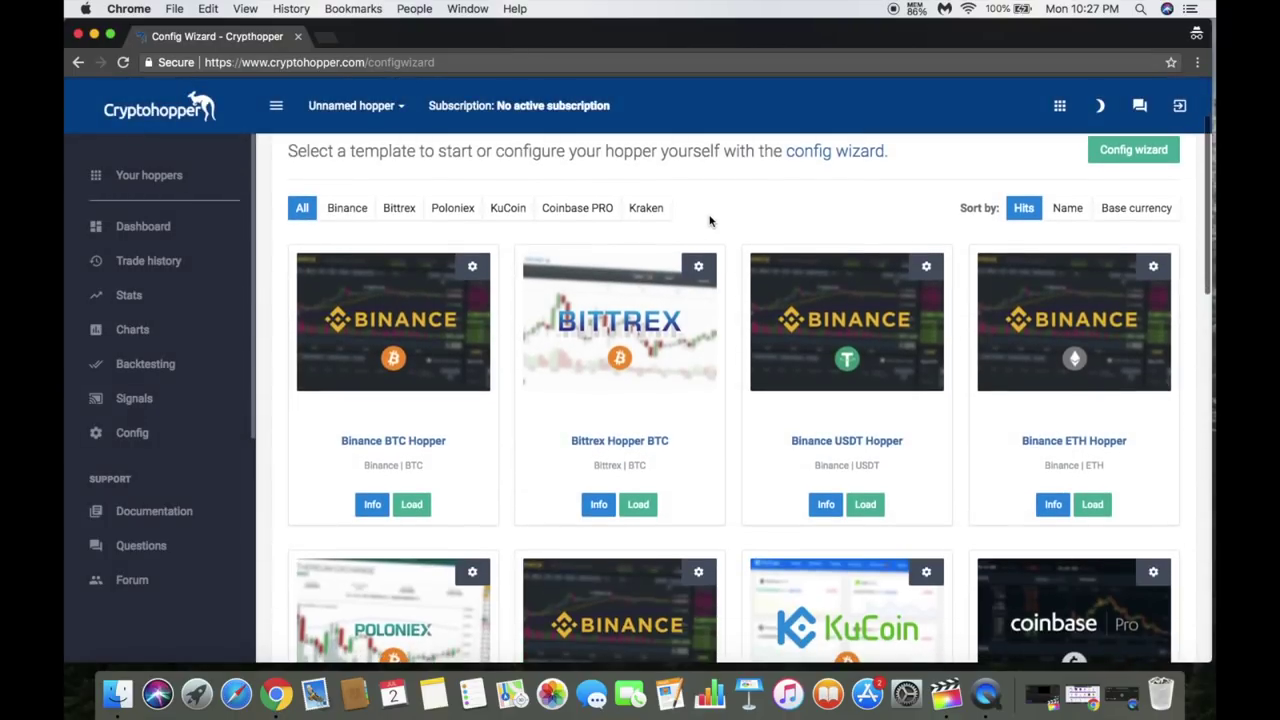
pyautogui.scroll(-3, 503, 318)
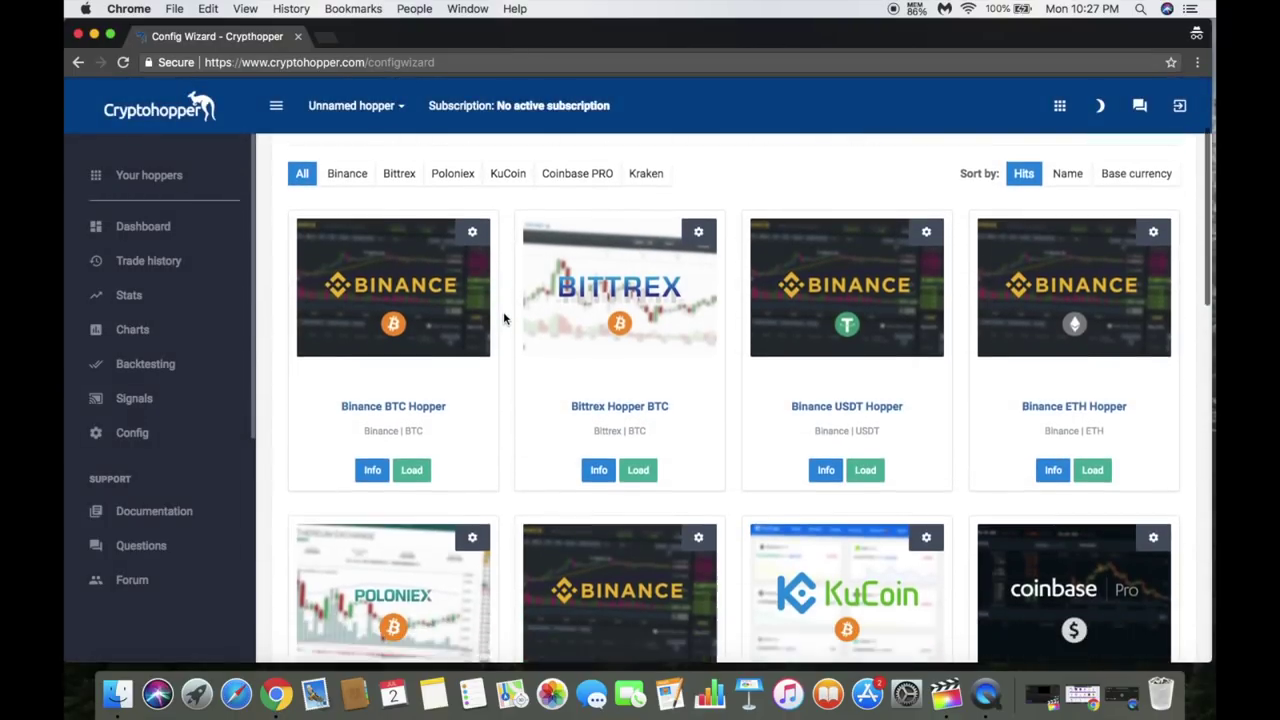
pyautogui.scroll(-3, 503, 318)
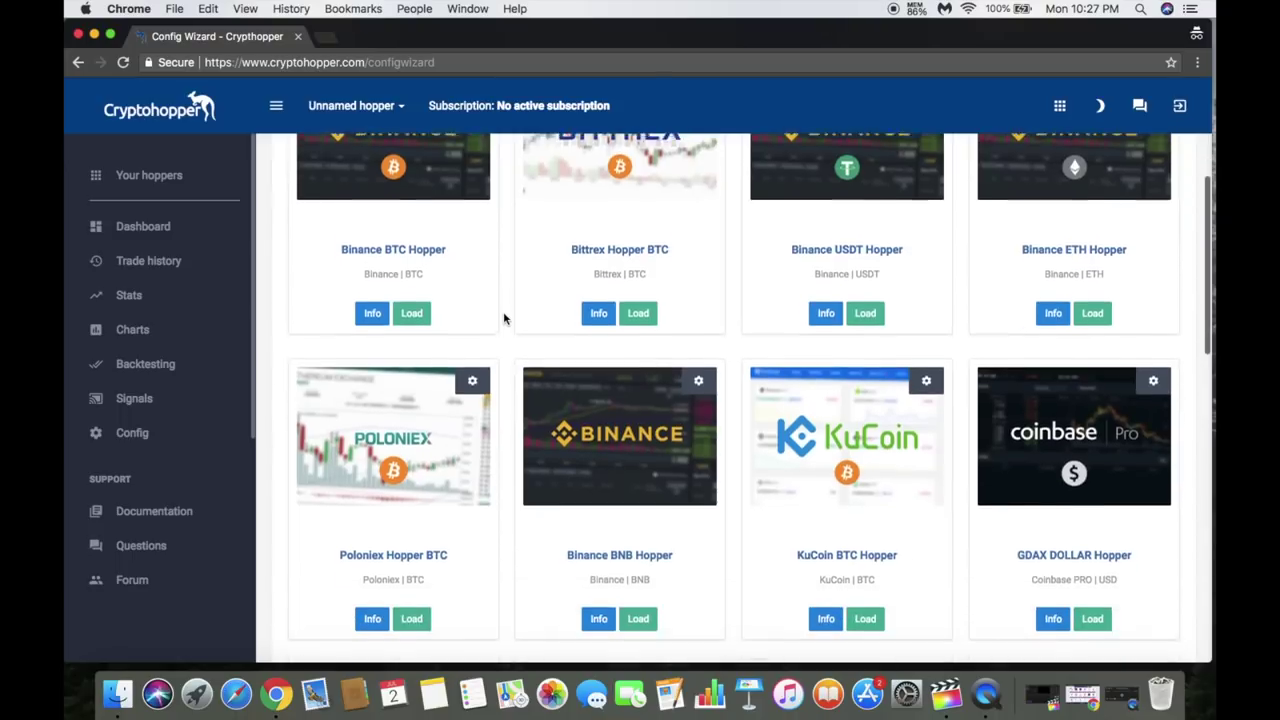
pyautogui.scroll(-2, 503, 318)
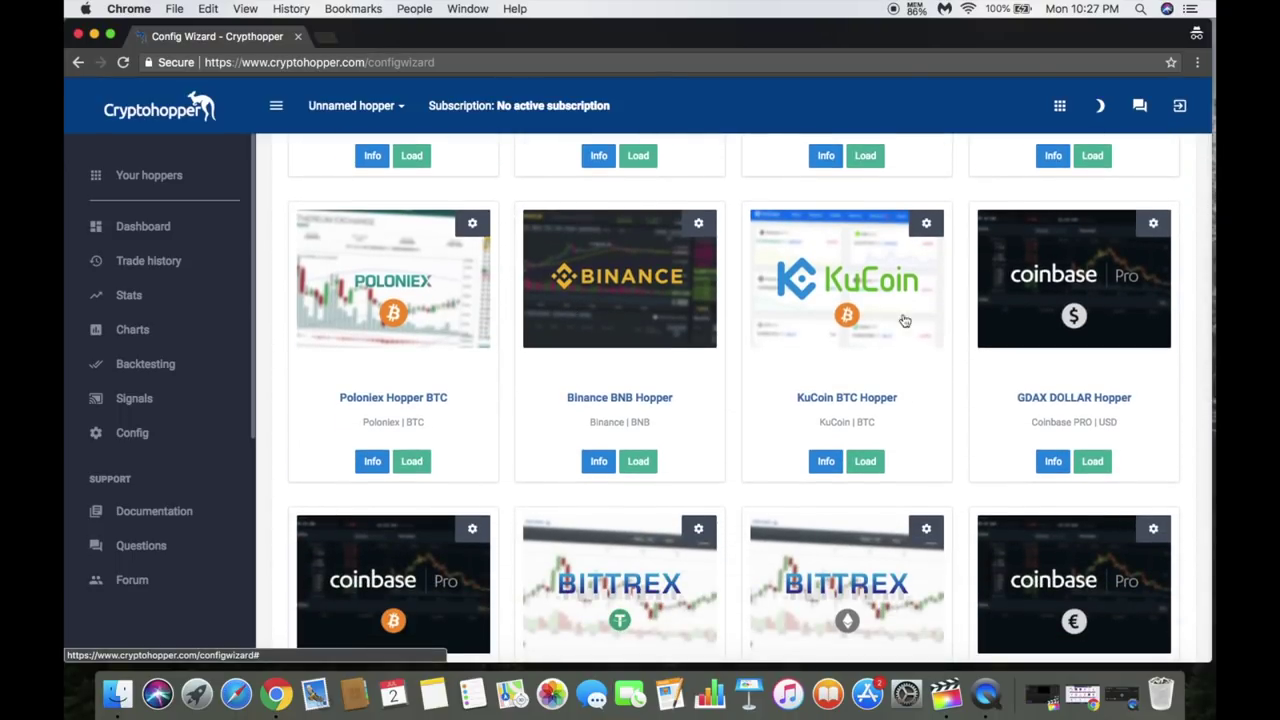
pyautogui.scroll(-3, 697, 310)
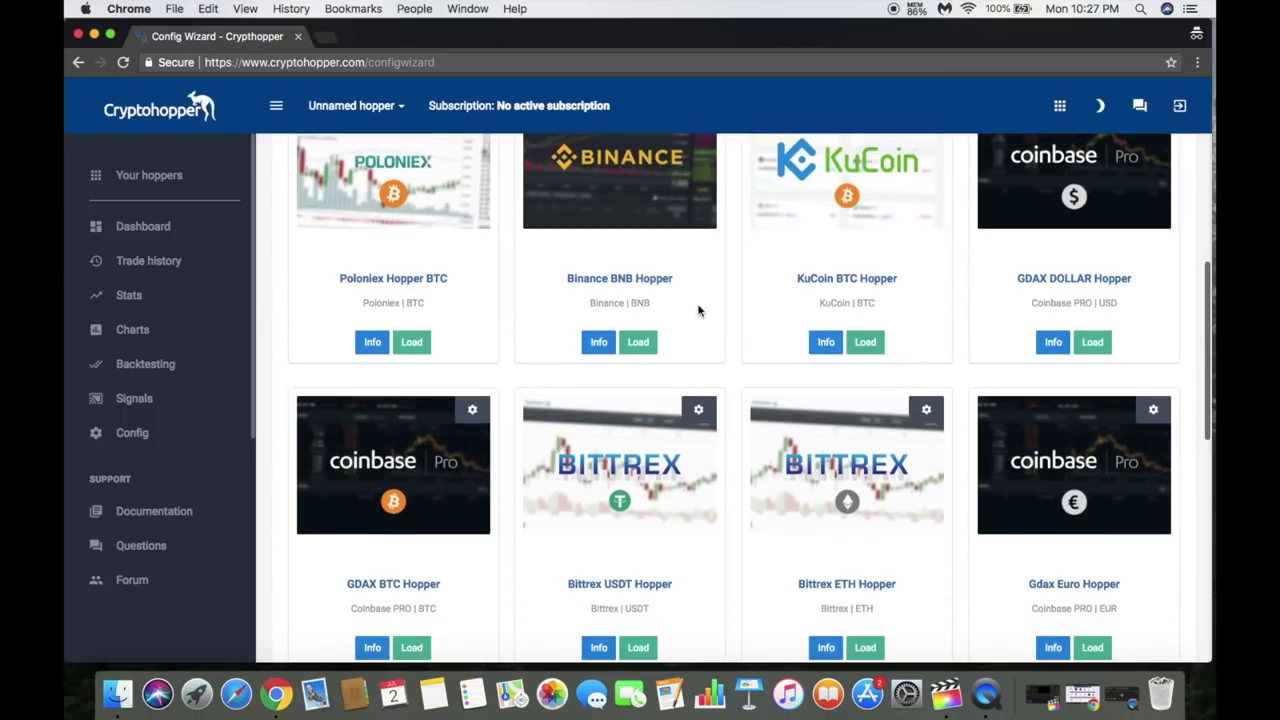
pyautogui.scroll(-3, 700, 312)
pyautogui.scroll(-10, 700, 312)
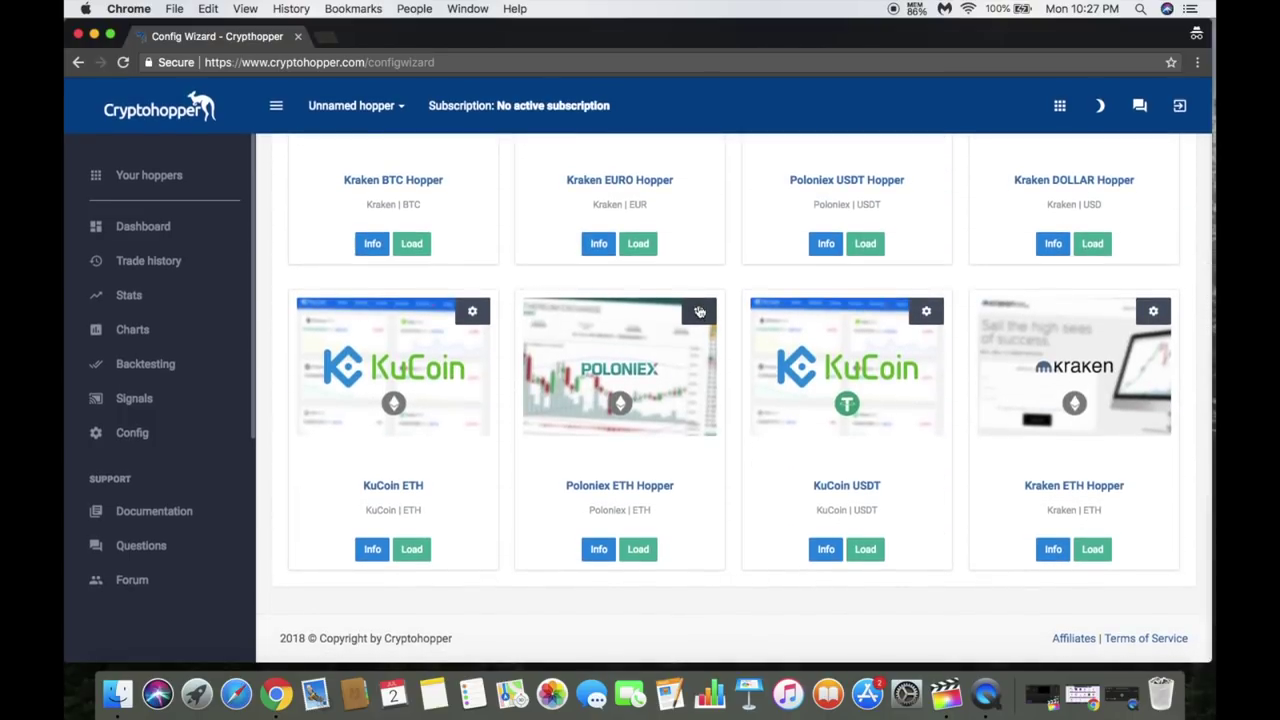
pyautogui.scroll(15, 700, 312)
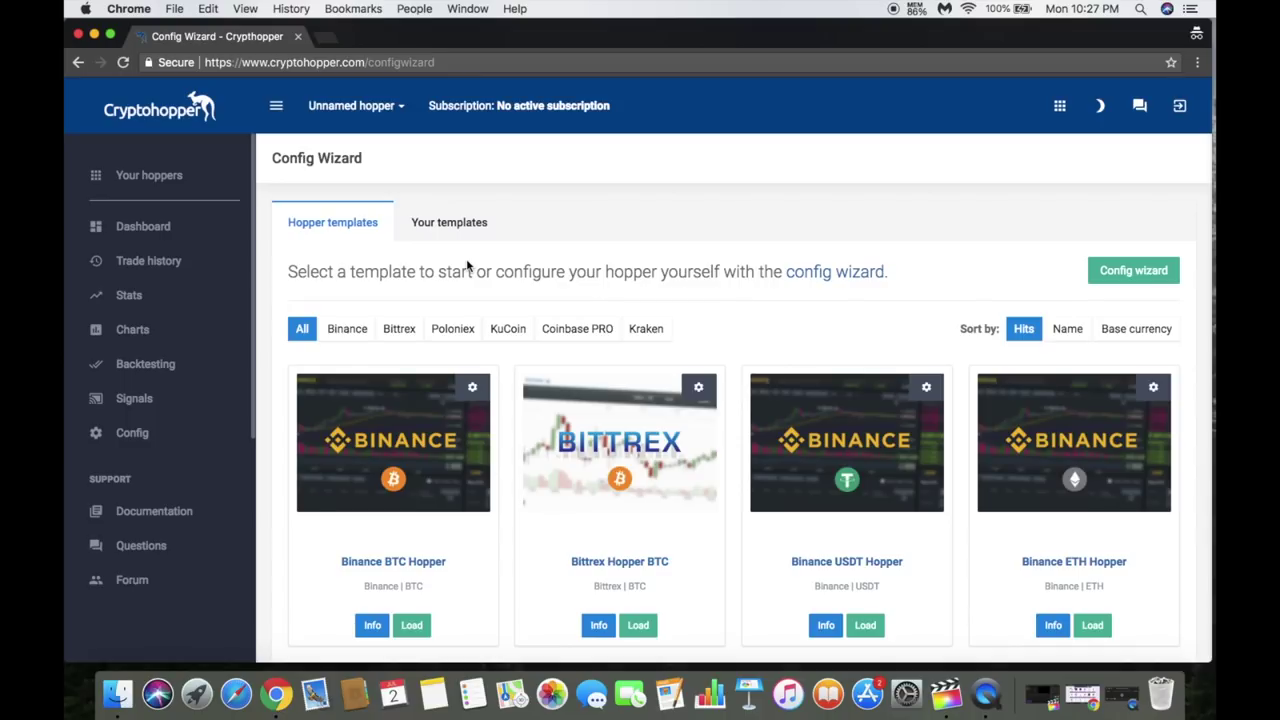
# Dismiss the Cryptohopper Academy video and leave the Config Wizard for the Bittrex hopper's dashboard
pyautogui.click(152, 229)
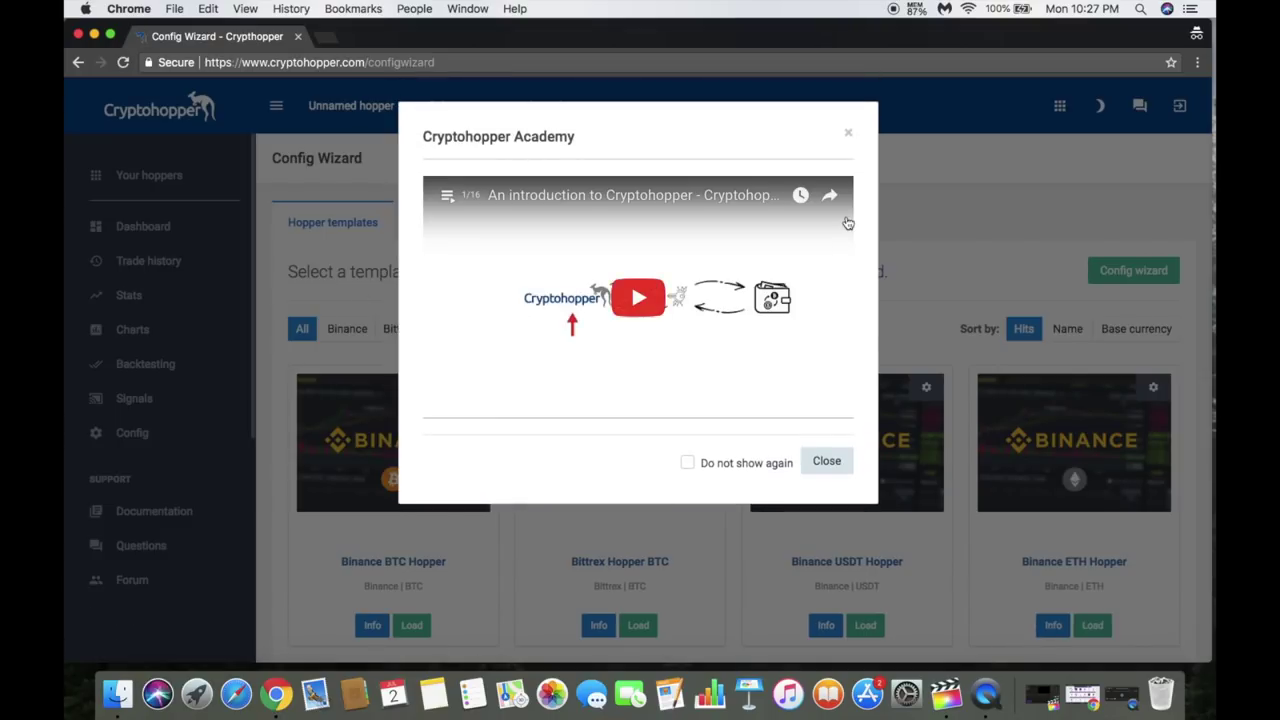
pyautogui.click(822, 460)
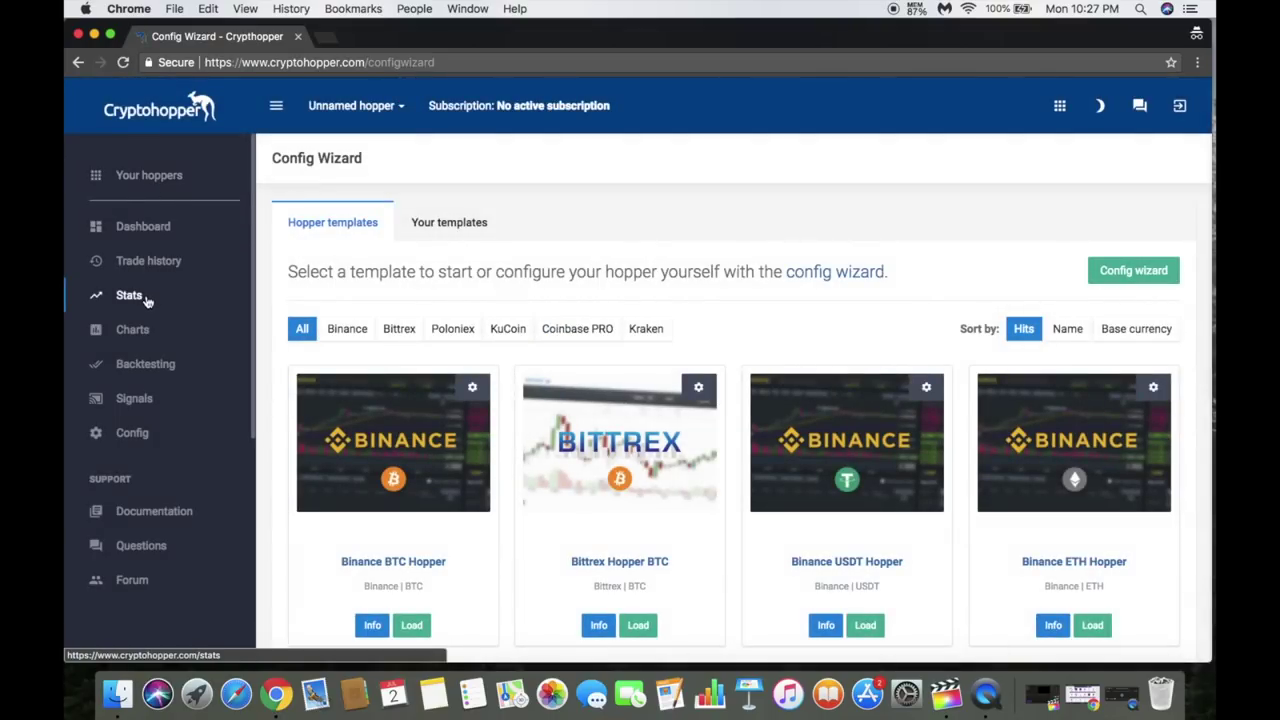
pyautogui.click(143, 298)
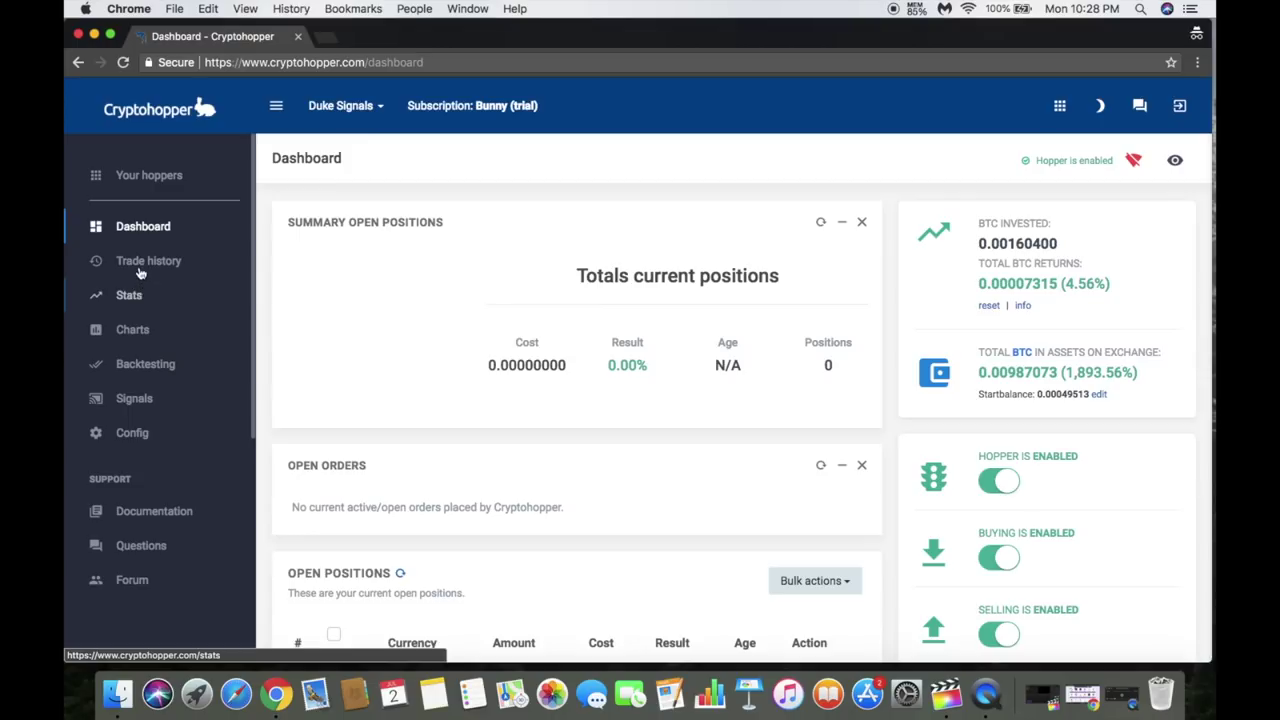
# Open the trade history, view the details of the latest ZEC sell order and close them
pyautogui.click(135, 266)
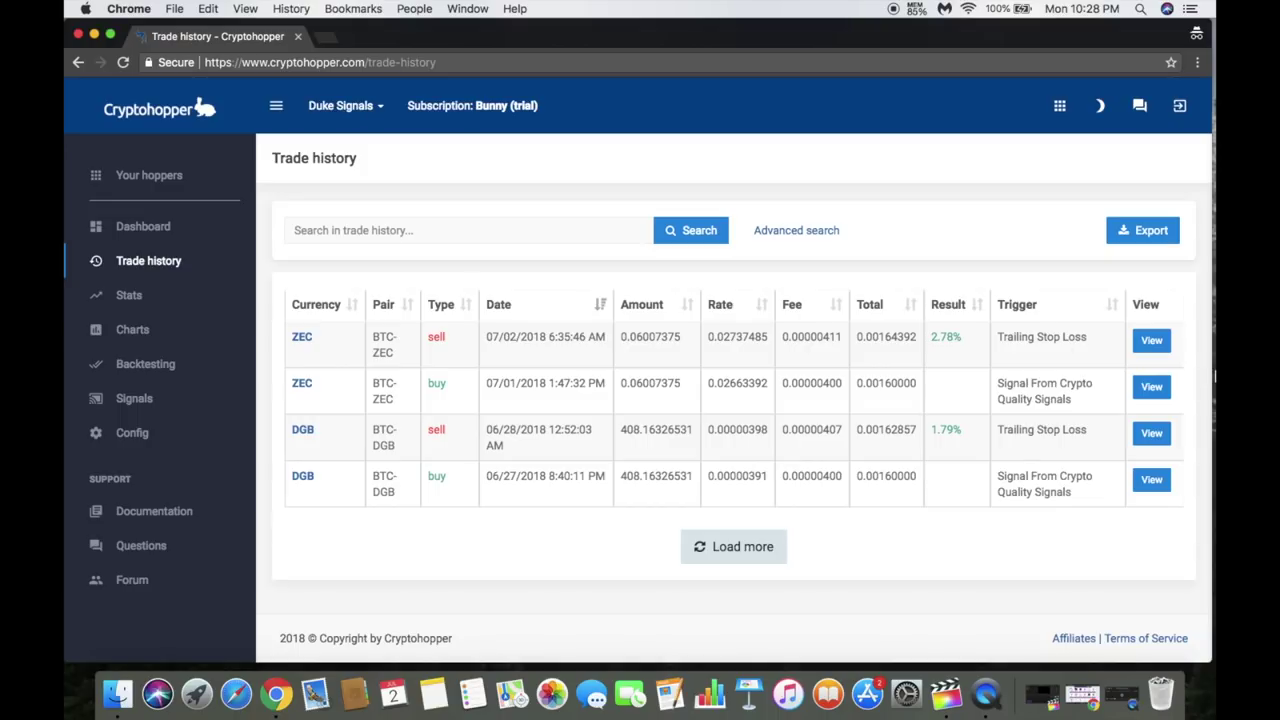
pyautogui.click(1162, 342)
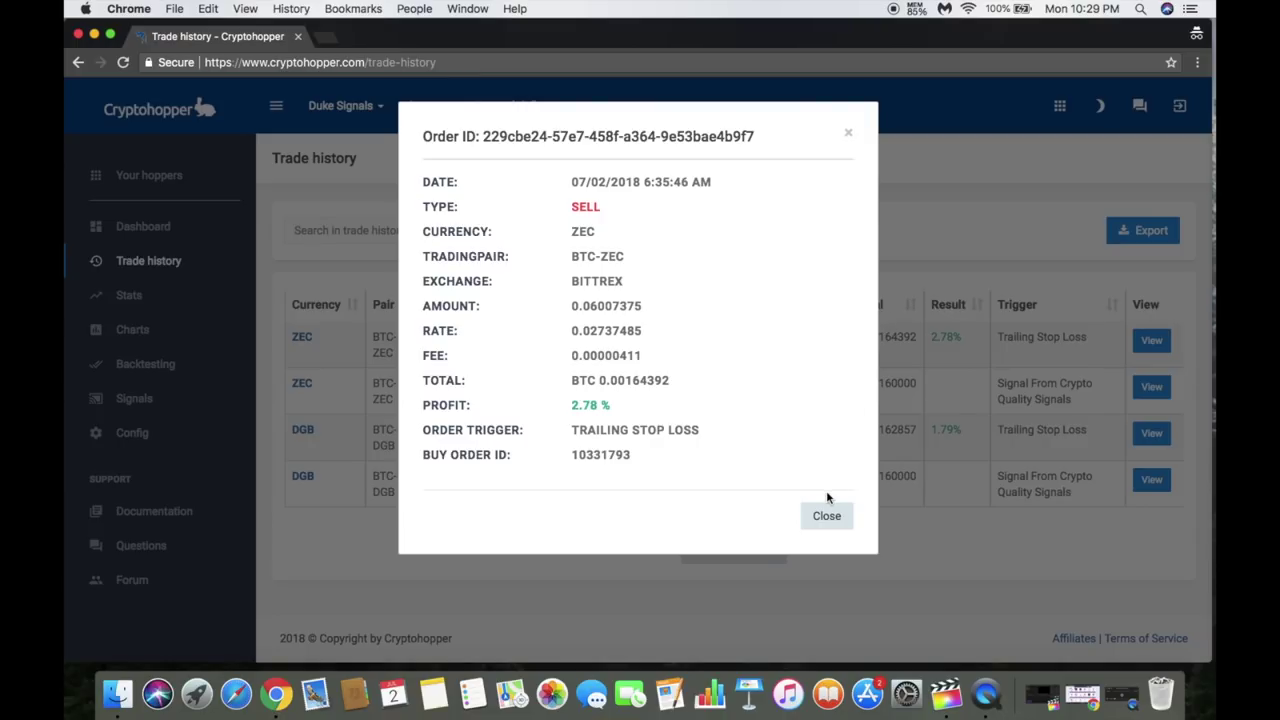
pyautogui.click(824, 518)
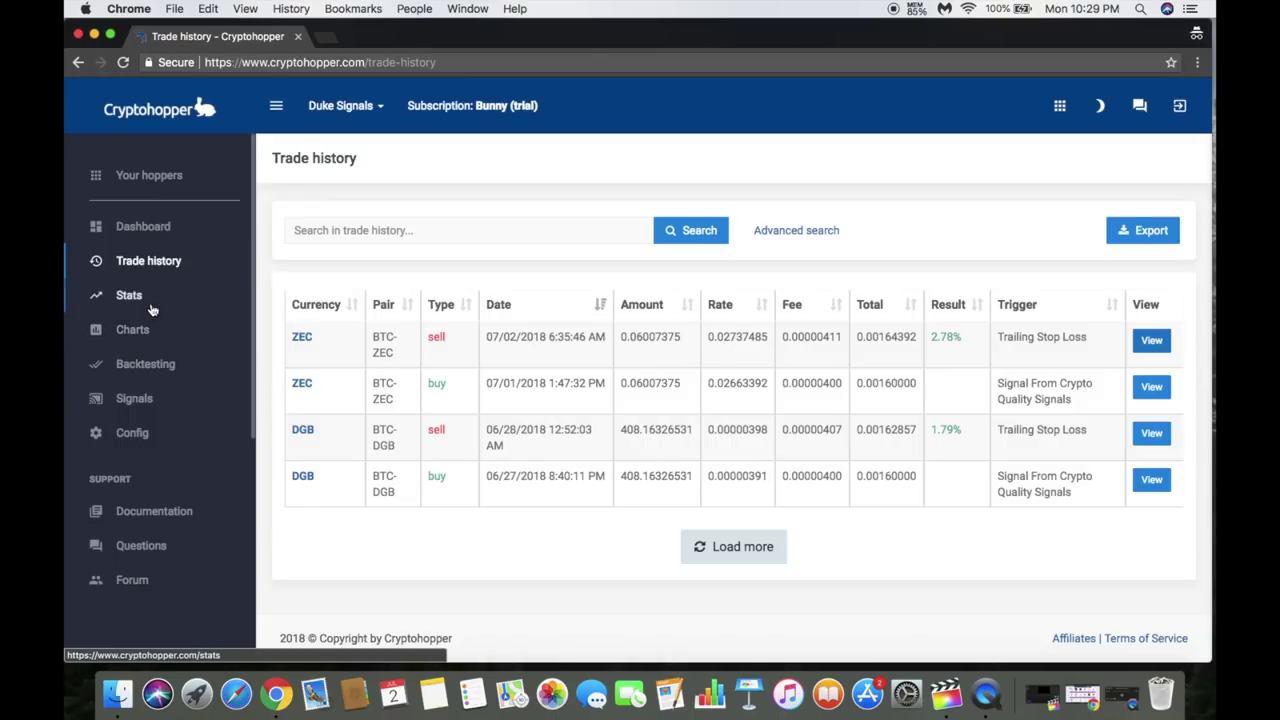
# Open the hopper's statistics and examine buys and sells, fund allocation, trigger and daily profits, holding times and most traded coins
pyautogui.click(150, 308)
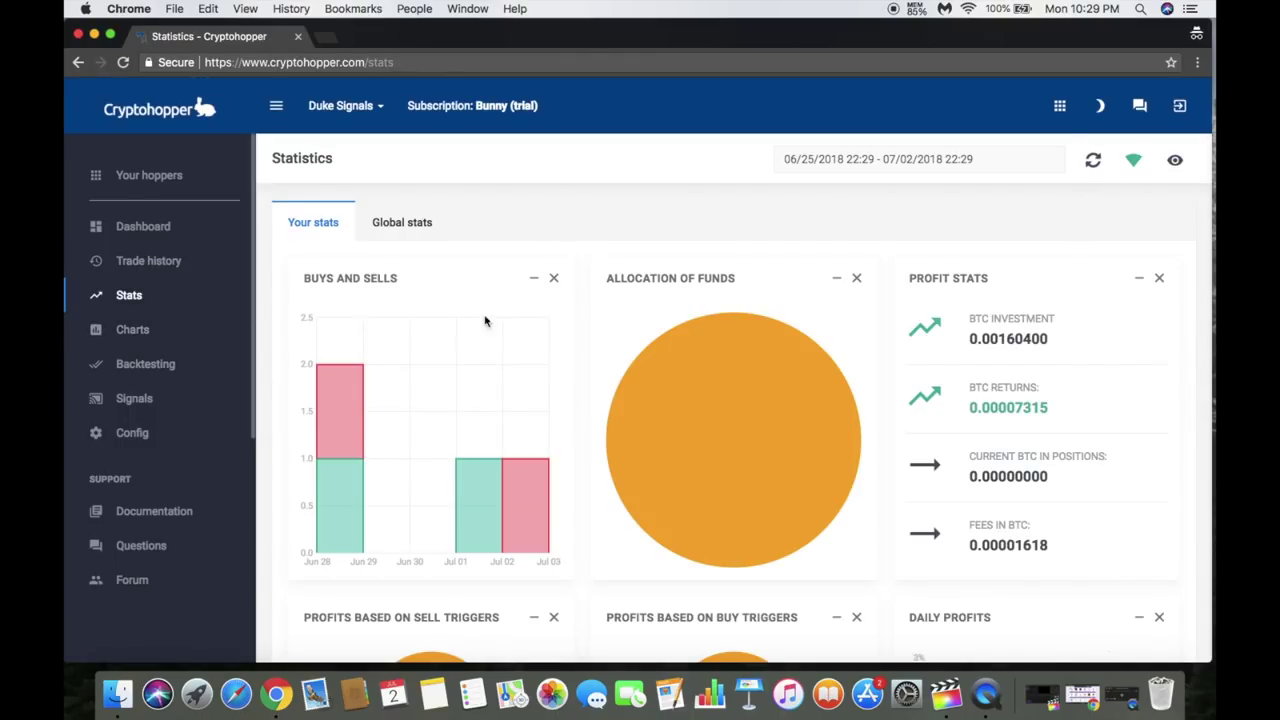
pyautogui.moveTo(649, 355)
pyautogui.scroll(-5, 635, 311)
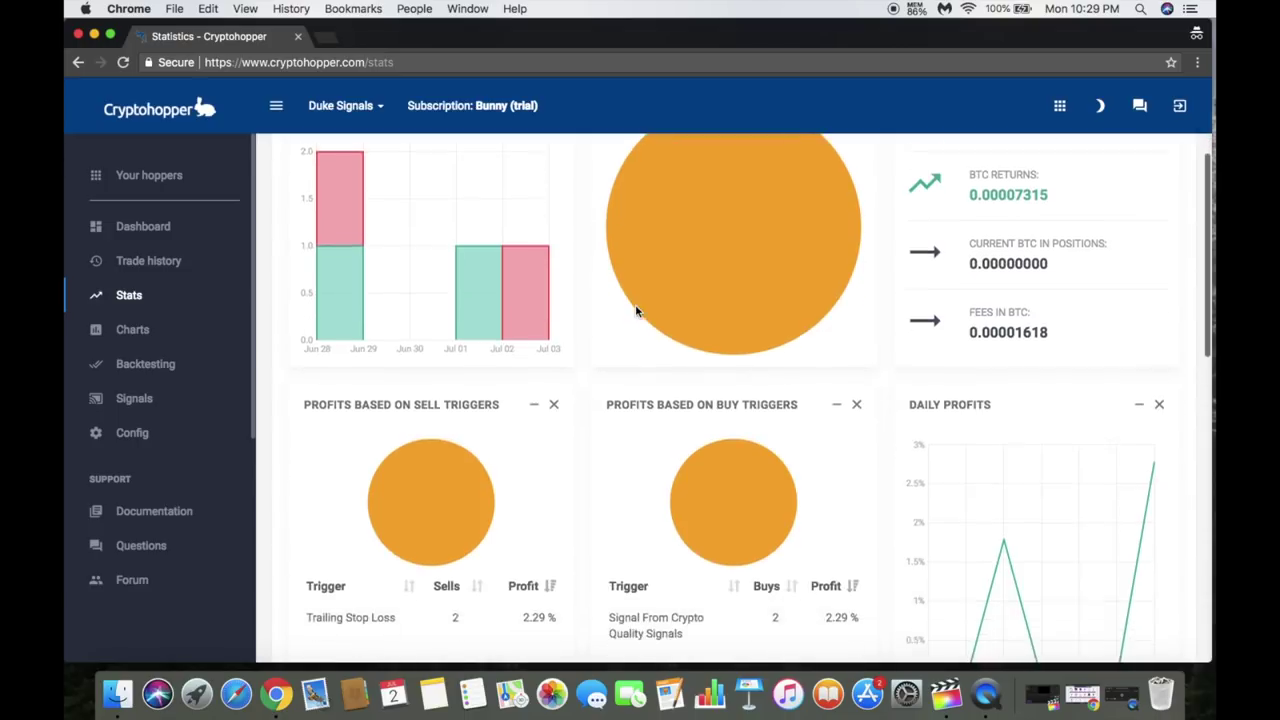
pyautogui.scroll(-5, 636, 310)
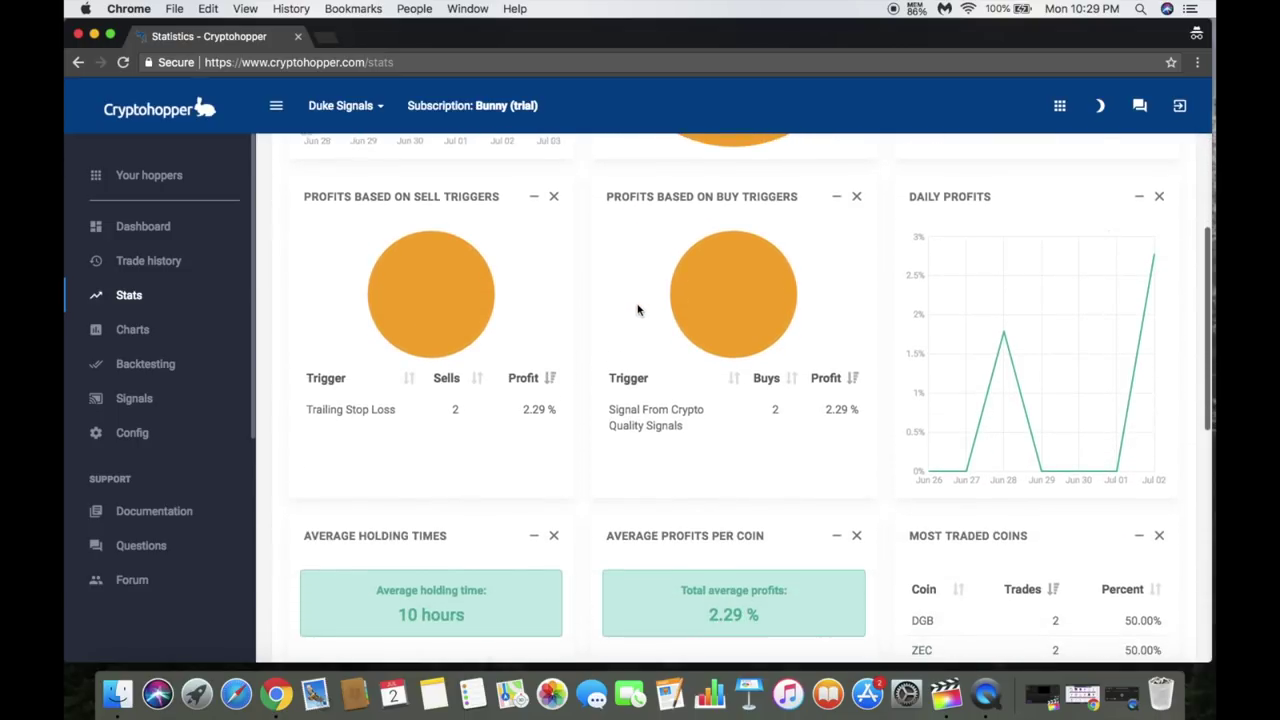
pyautogui.scroll(-3, 637, 310)
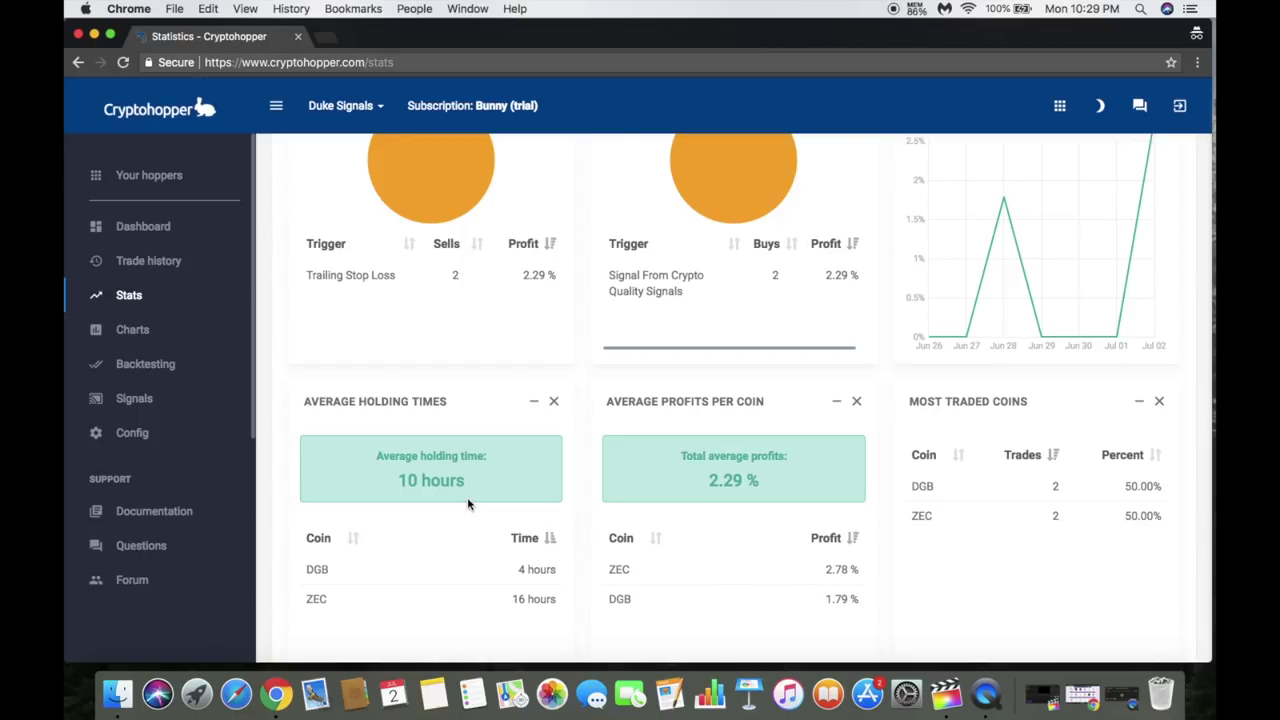
pyautogui.scroll(-3, 437, 563)
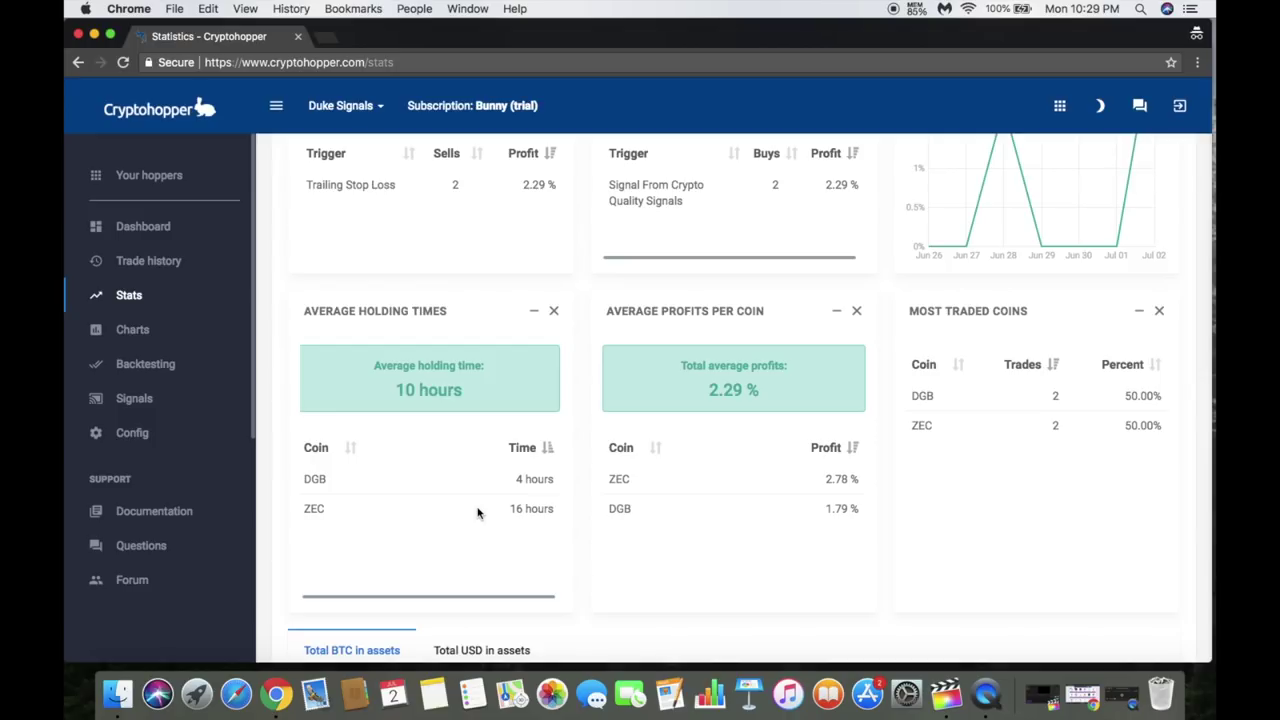
pyautogui.scroll(-2, 478, 513)
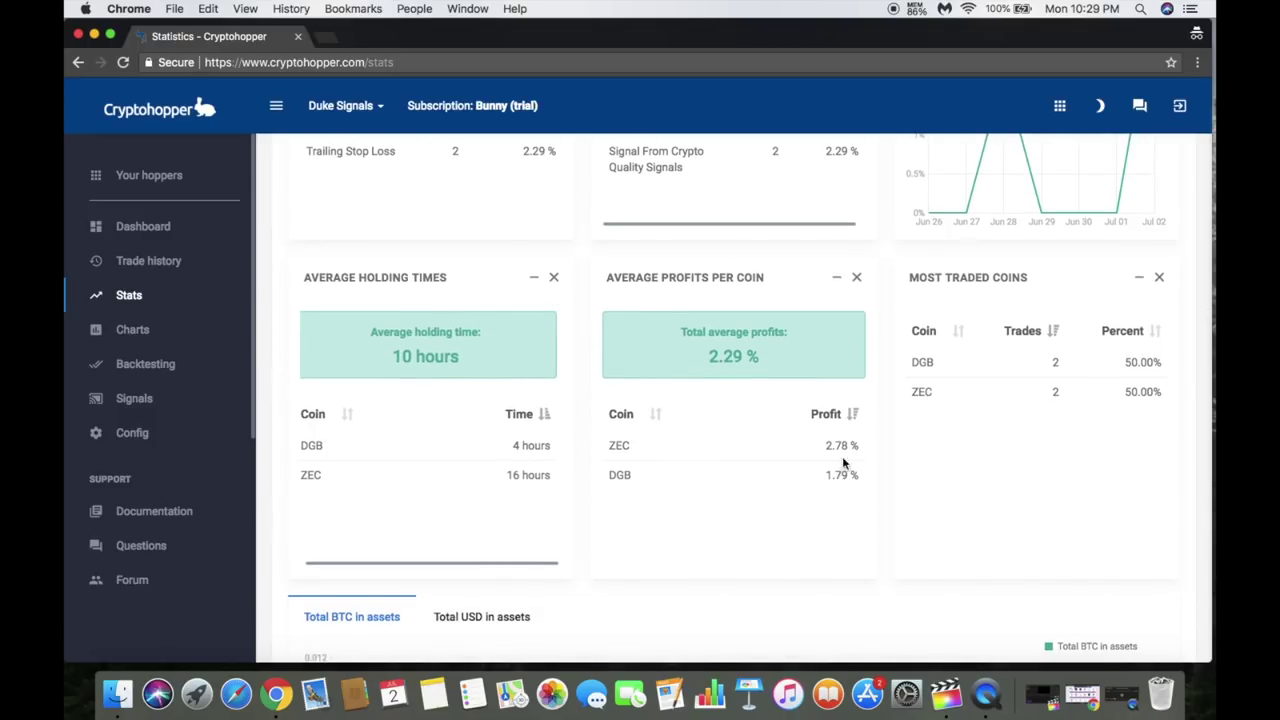
pyautogui.scroll(10, 905, 388)
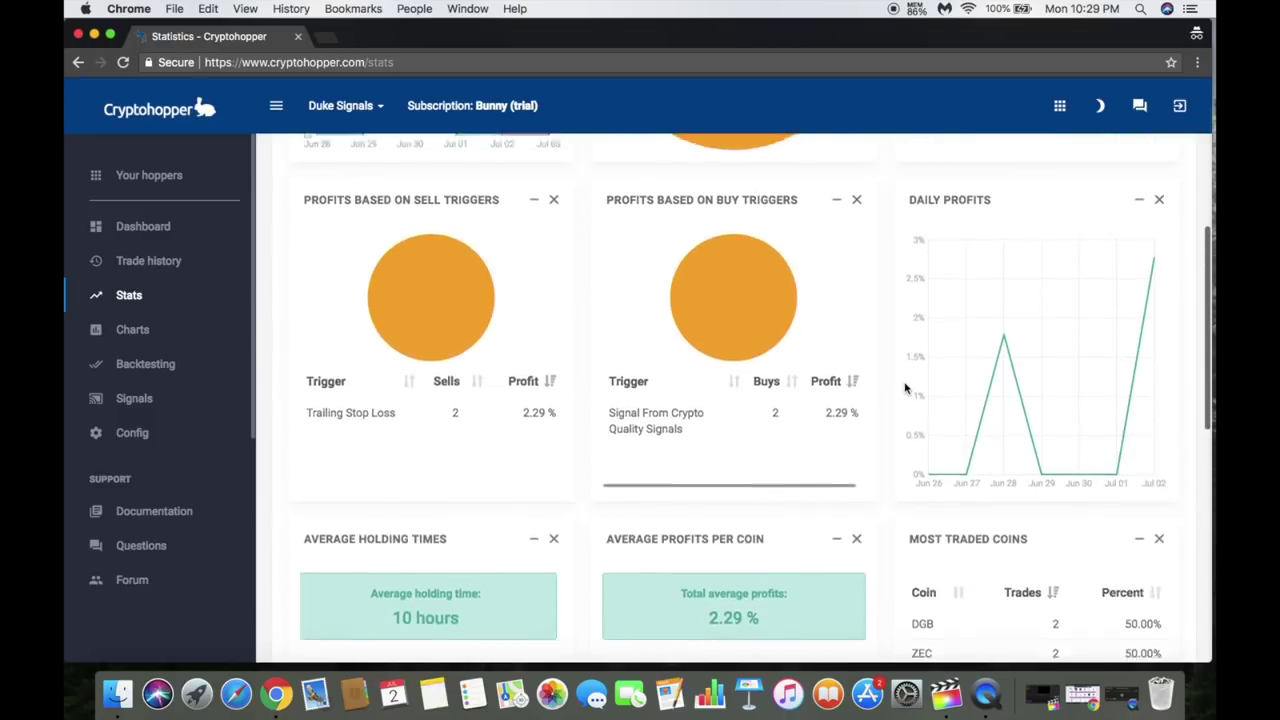
# Open the charts page and view the Ada / Bitcoin price chart over a longer time span
pyautogui.click(112, 340)
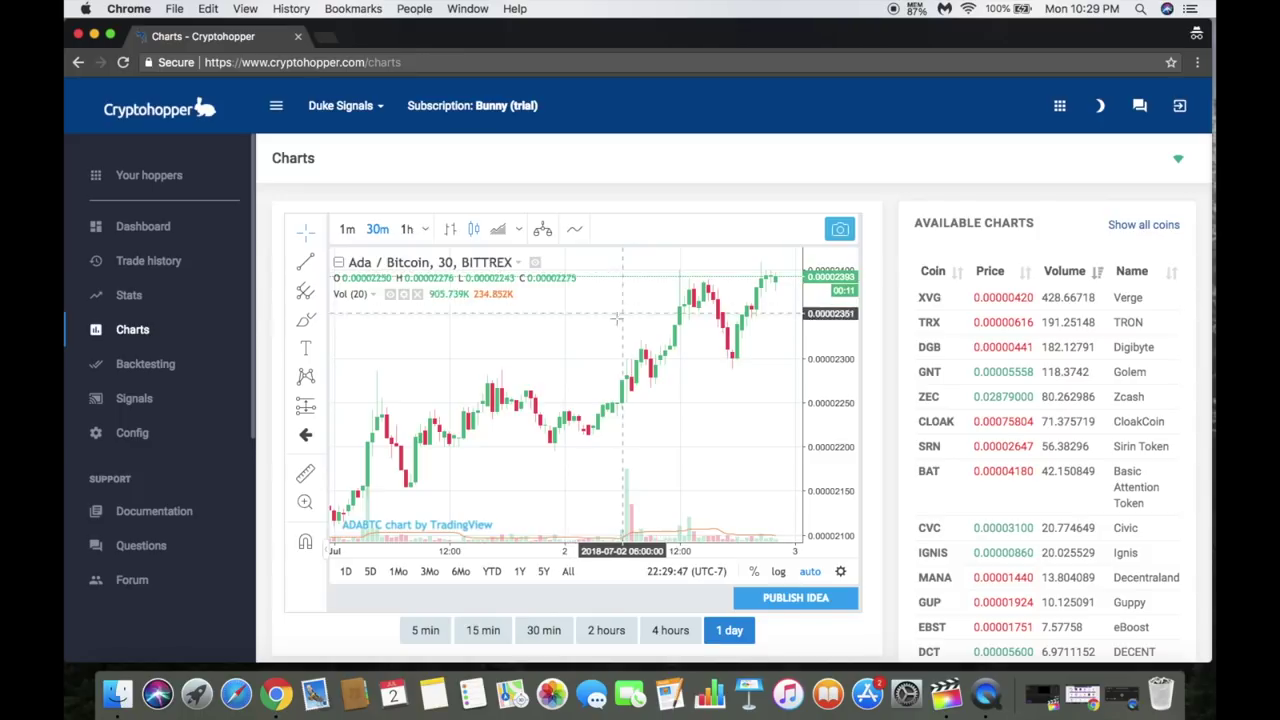
pyautogui.scroll(-5, 600, 320)
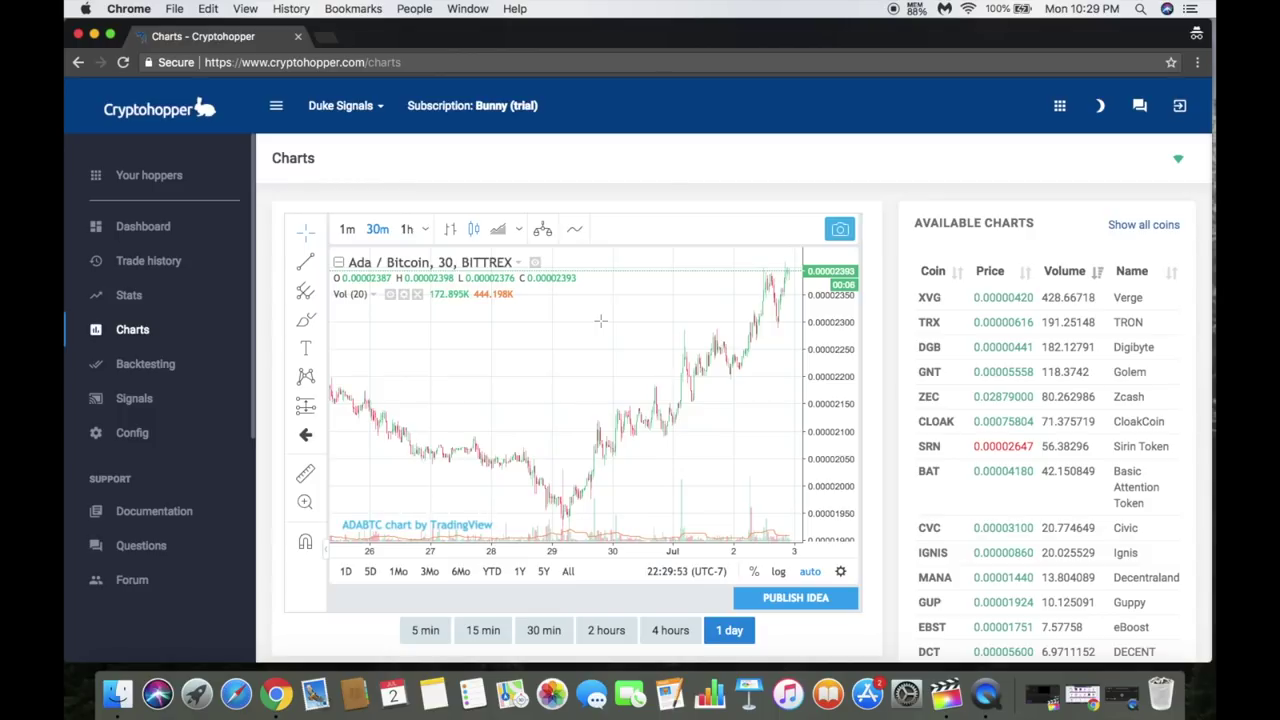
# Return to the dashboard and review the open orders, open positions, latest sells and manual buy order form
pyautogui.click(160, 242)
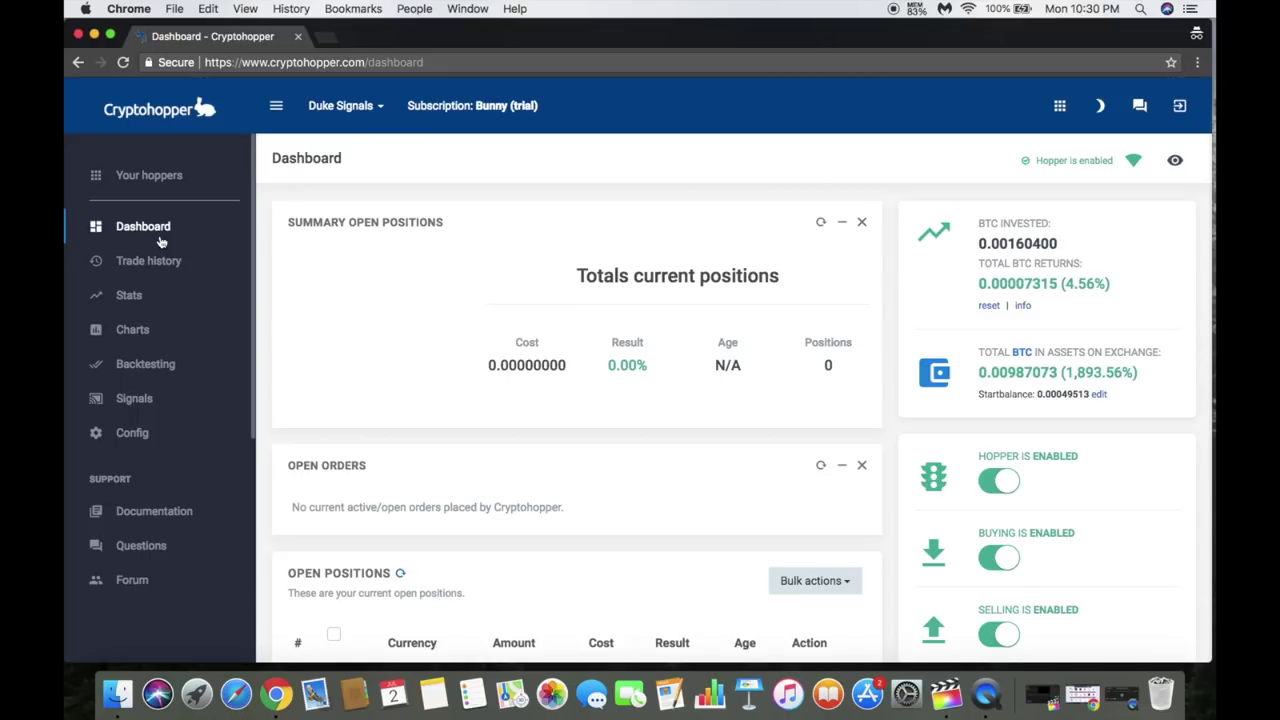
pyautogui.scroll(-2, 1205, 544)
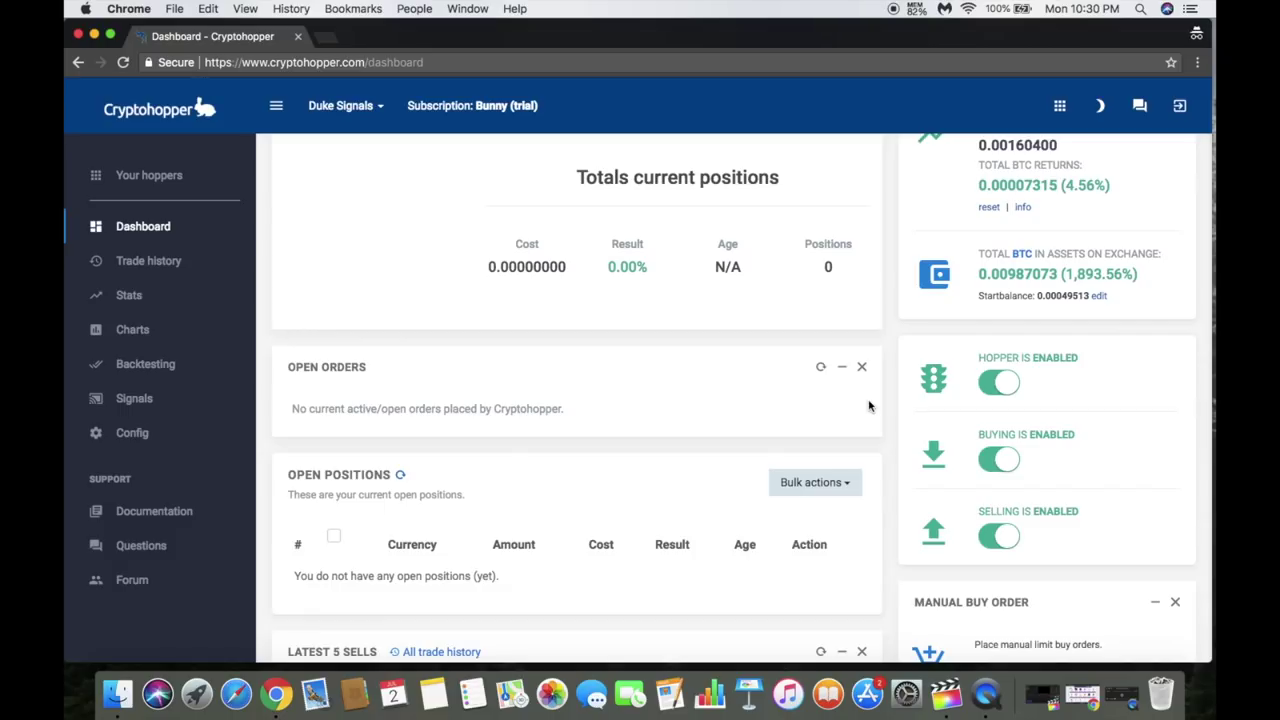
pyautogui.scroll(-1, 869, 405)
pyautogui.scroll(5, 869, 405)
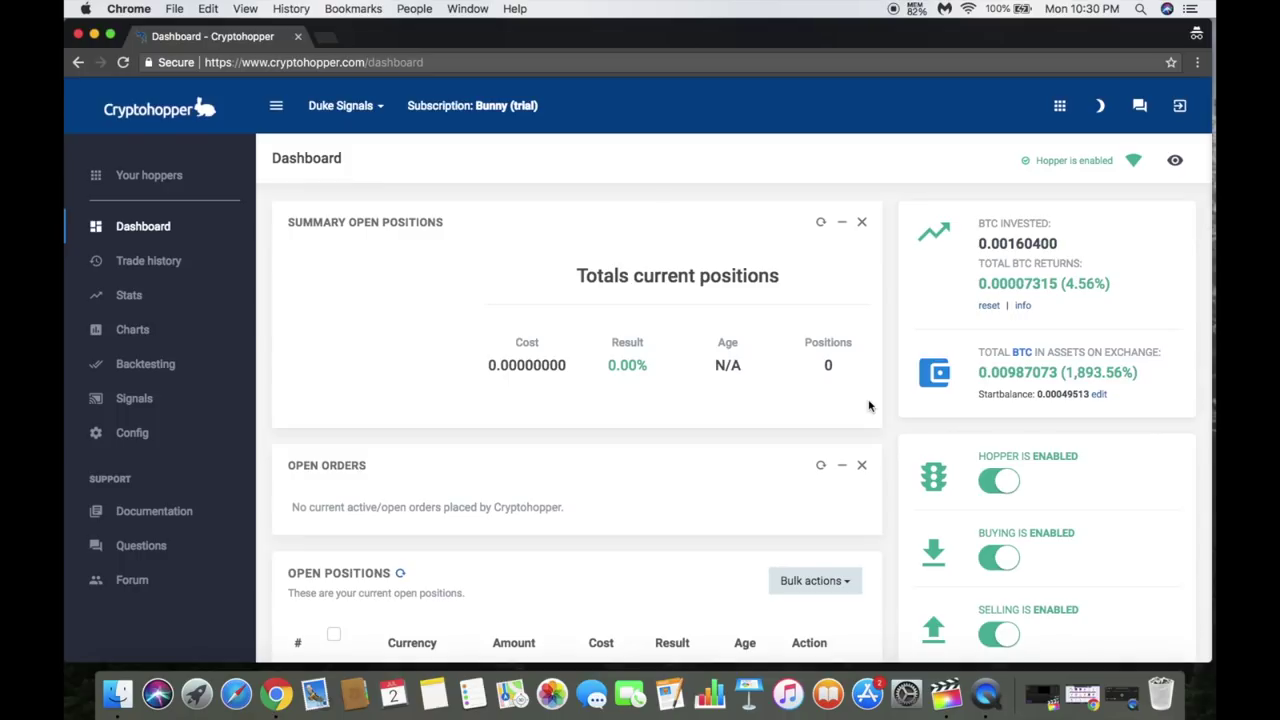
pyautogui.scroll(-5, 869, 405)
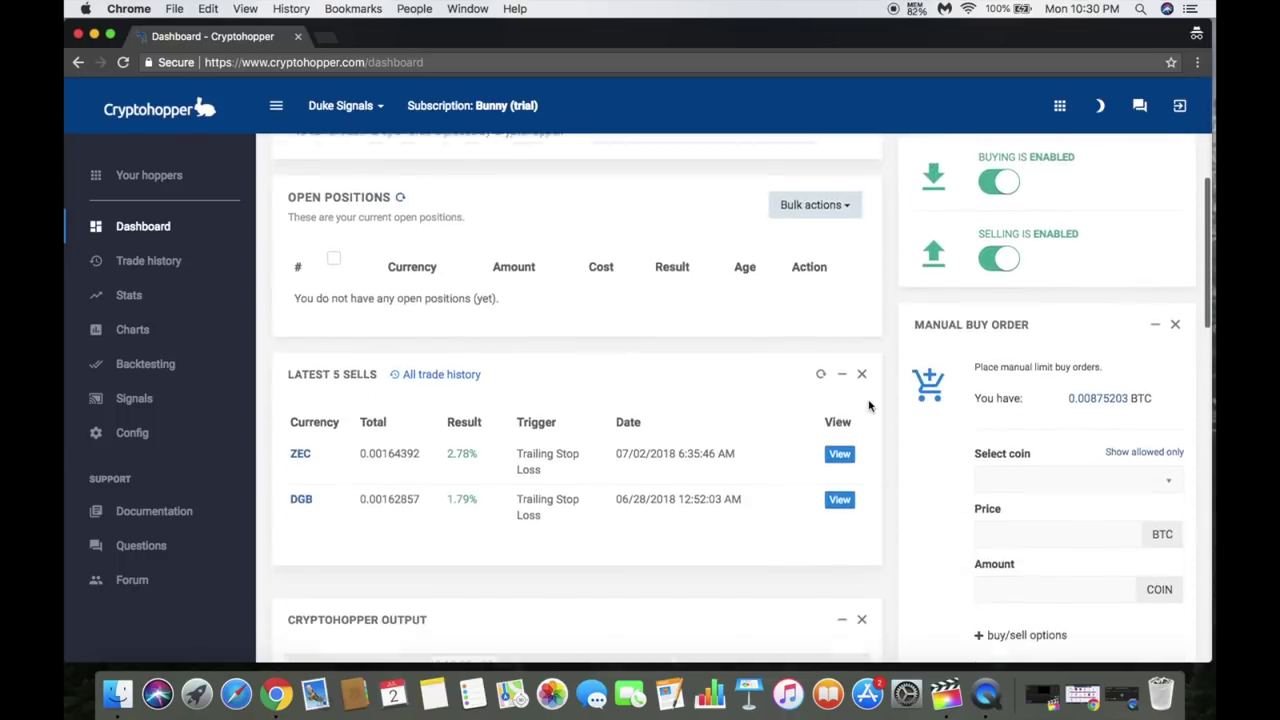